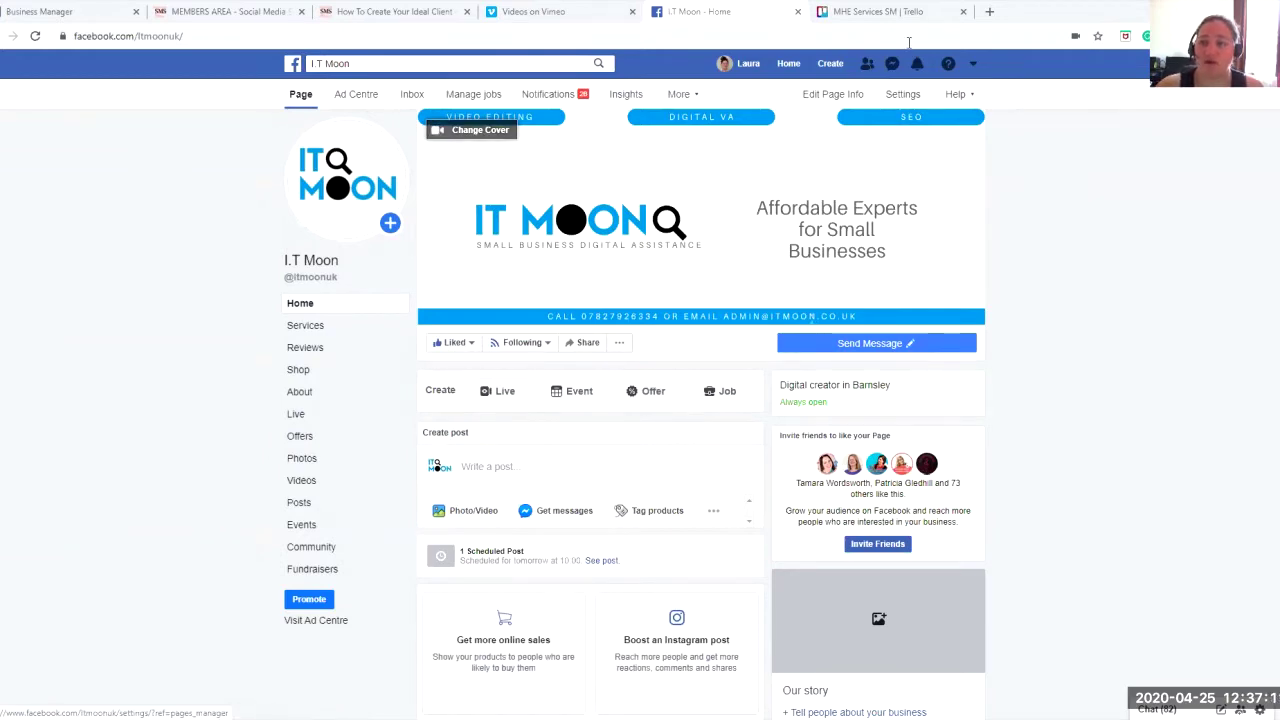
# Switch from Facebook to the 'MHE Services SM | Trello' board tab
pyautogui.click(890, 12)
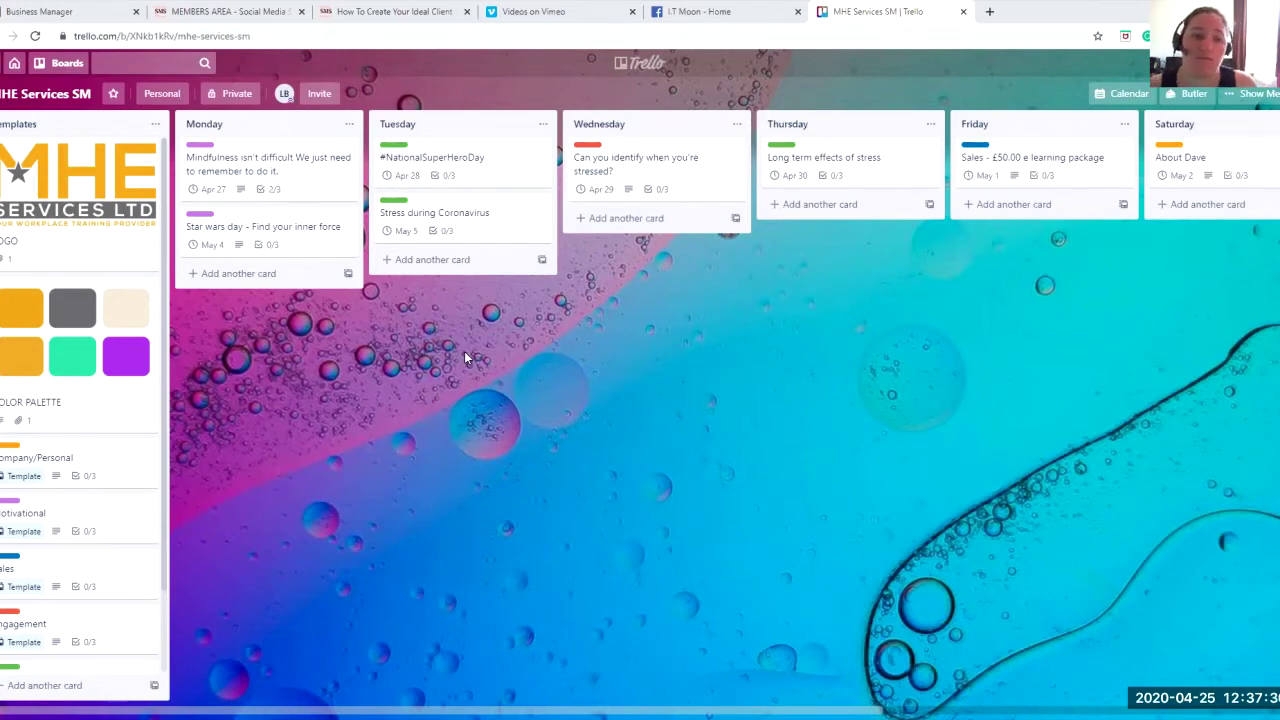
# Scroll the board out to Sunday and Ideas and back, then open the Wednesday 'Can you identify when you're stressed?' card
pyautogui.moveTo(392, 706); pyautogui.dragTo(731, 700)
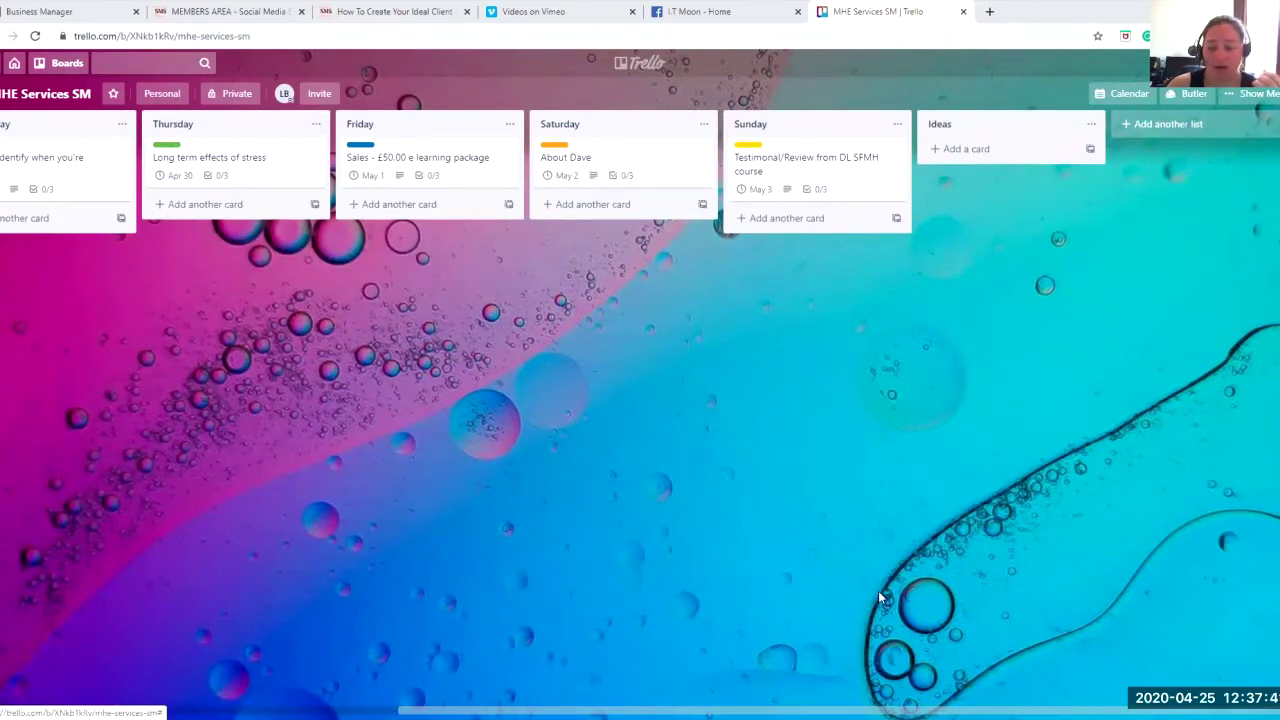
pyautogui.moveTo(777, 702); pyautogui.dragTo(547, 702)
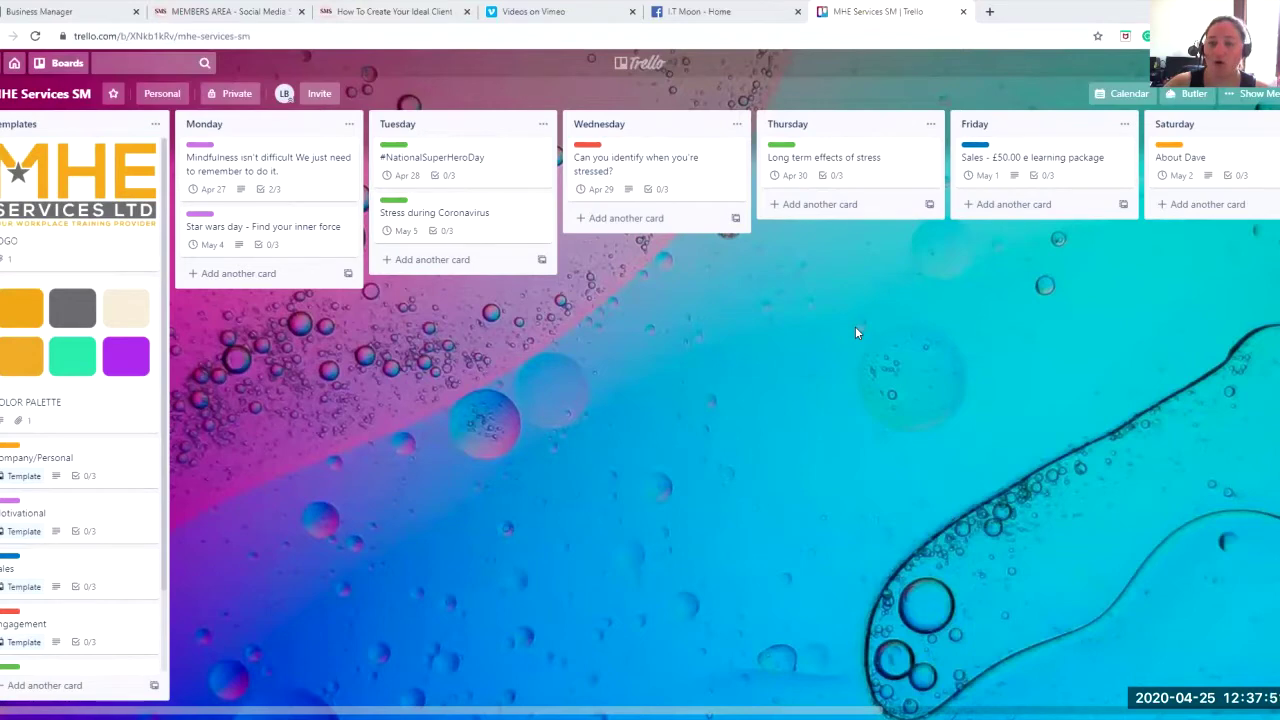
pyautogui.click(617, 177)
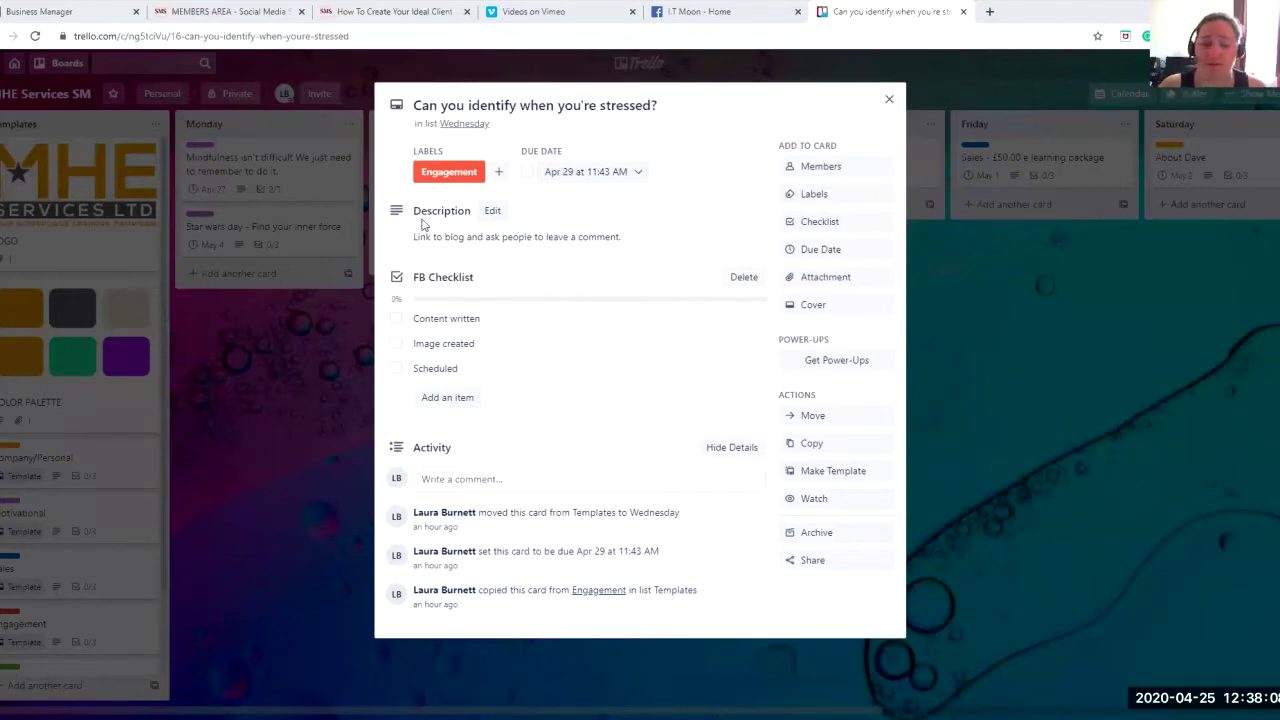
# Close the Wednesday stress card to get back to the weekday lists
pyautogui.click(277, 366)
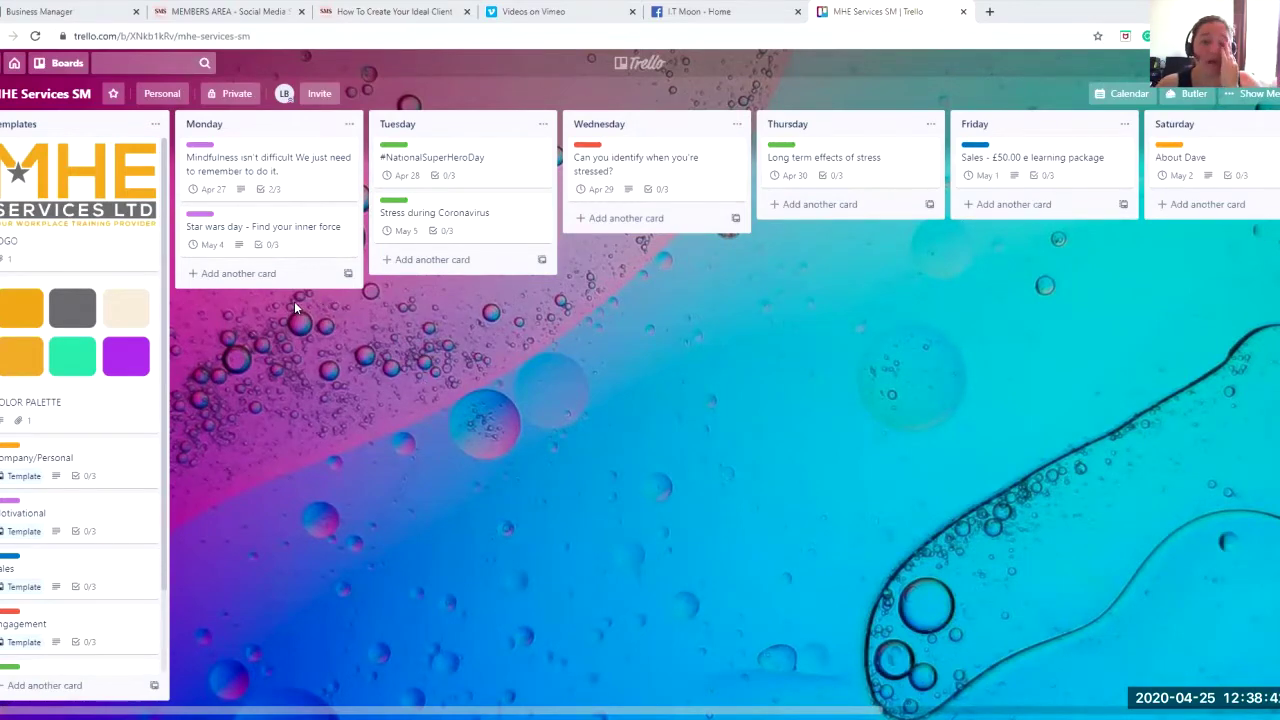
pyautogui.click(50, 190)
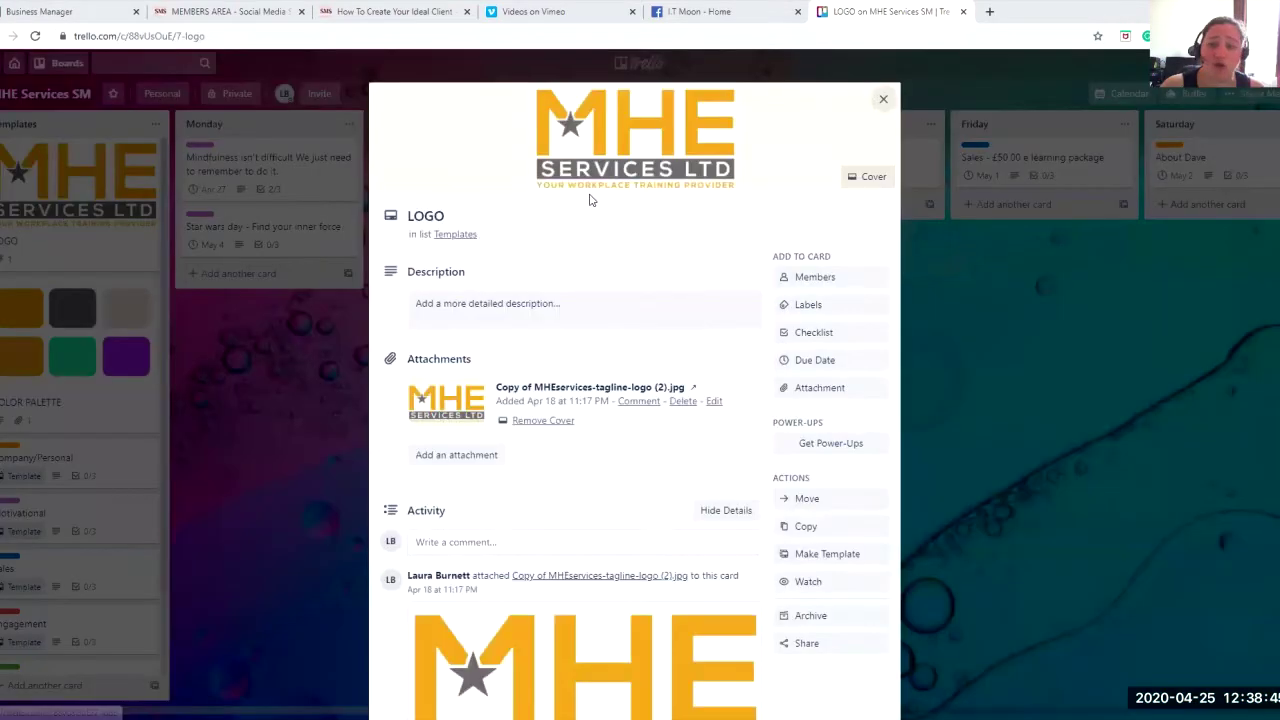
pyautogui.click(270, 425)
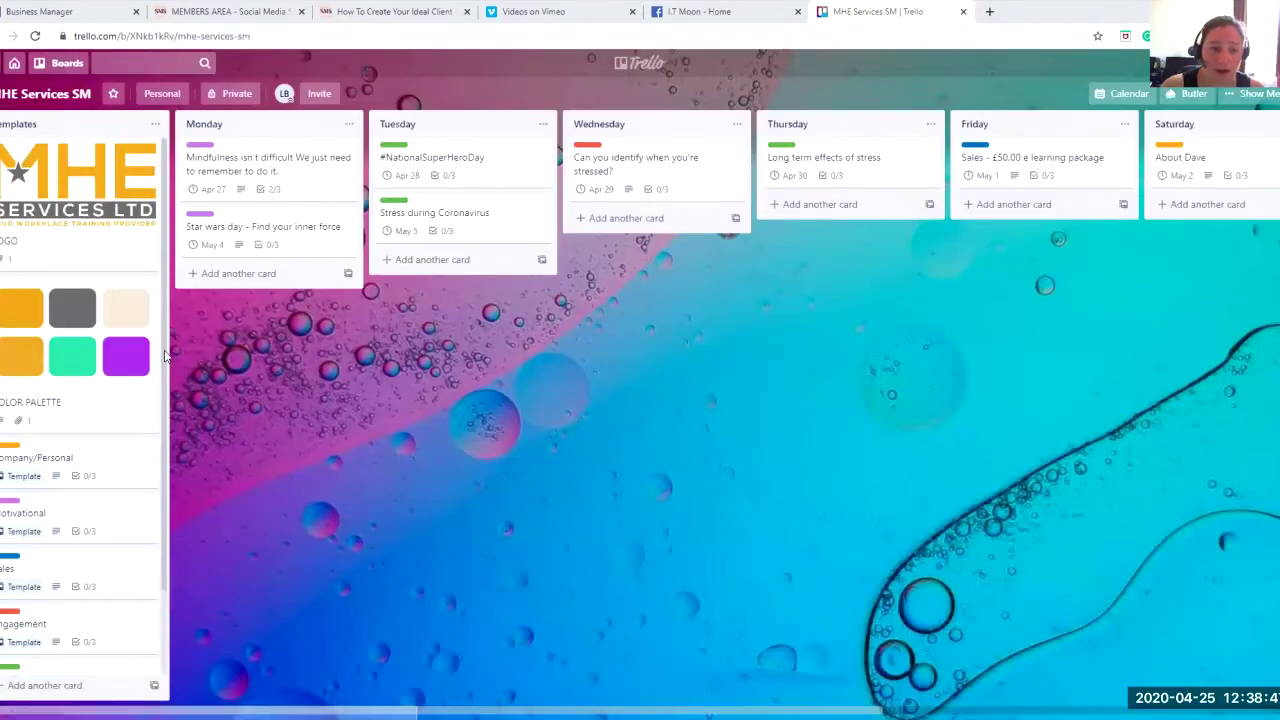
pyautogui.click(71, 230)
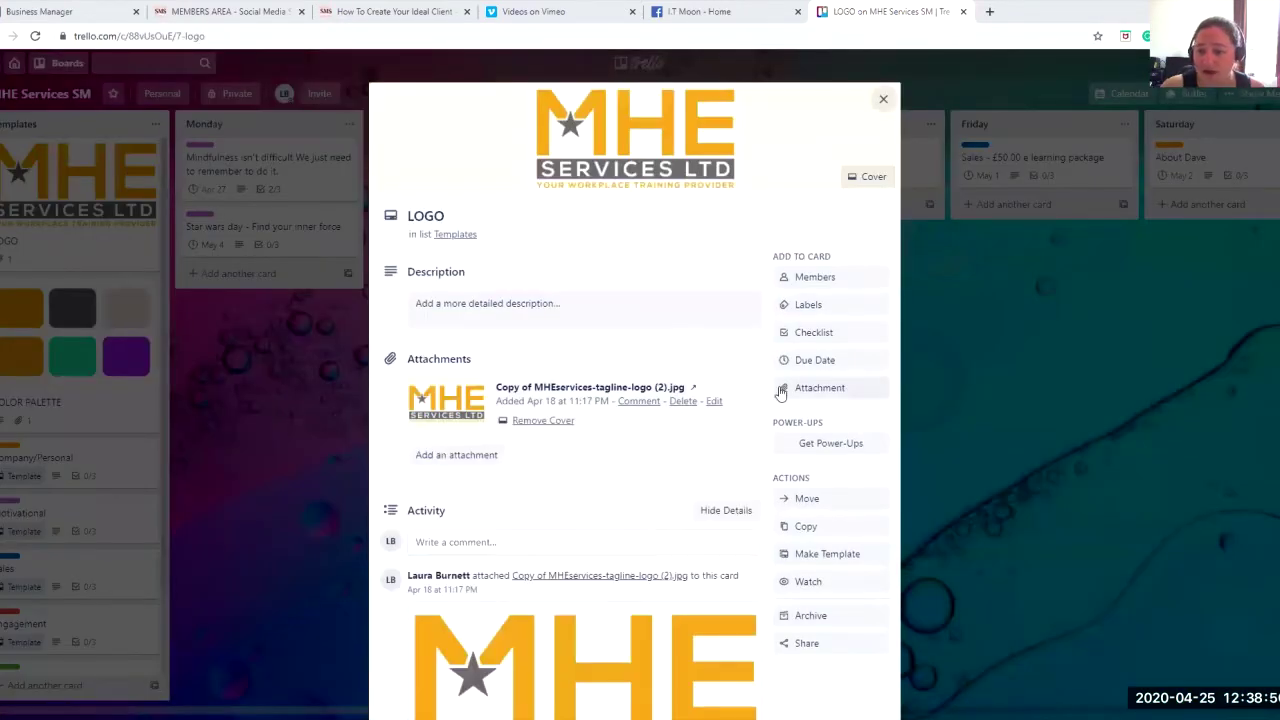
pyautogui.scroll(-2, 591, 503)
pyautogui.click(118, 350)
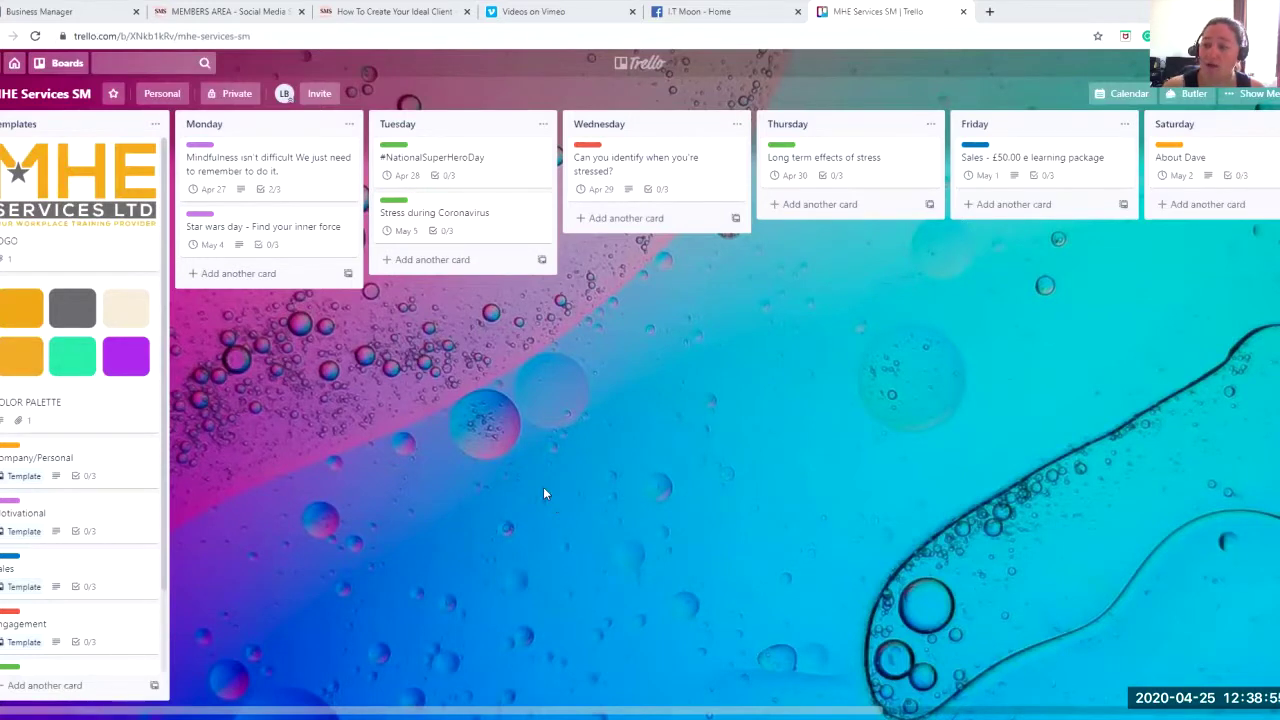
pyautogui.scroll(-1, 100, 510)
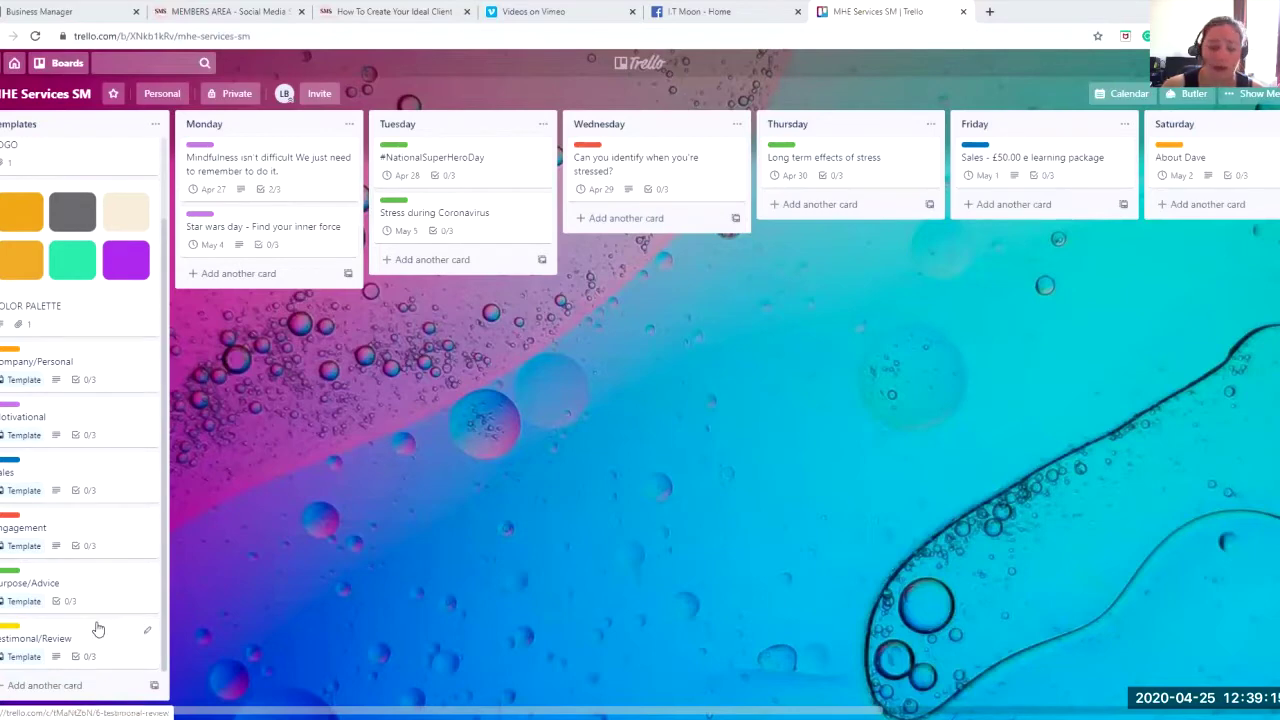
pyautogui.click(89, 361)
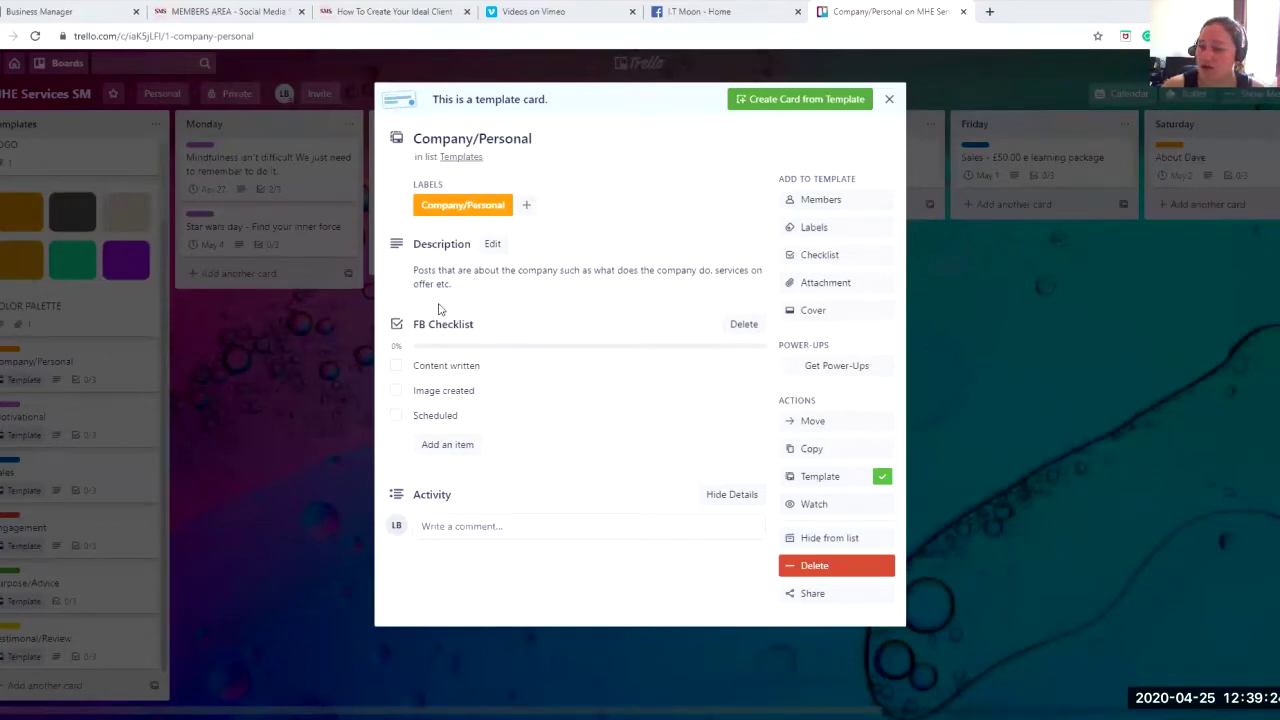
pyautogui.click(55, 418)
pyautogui.click(55, 418)
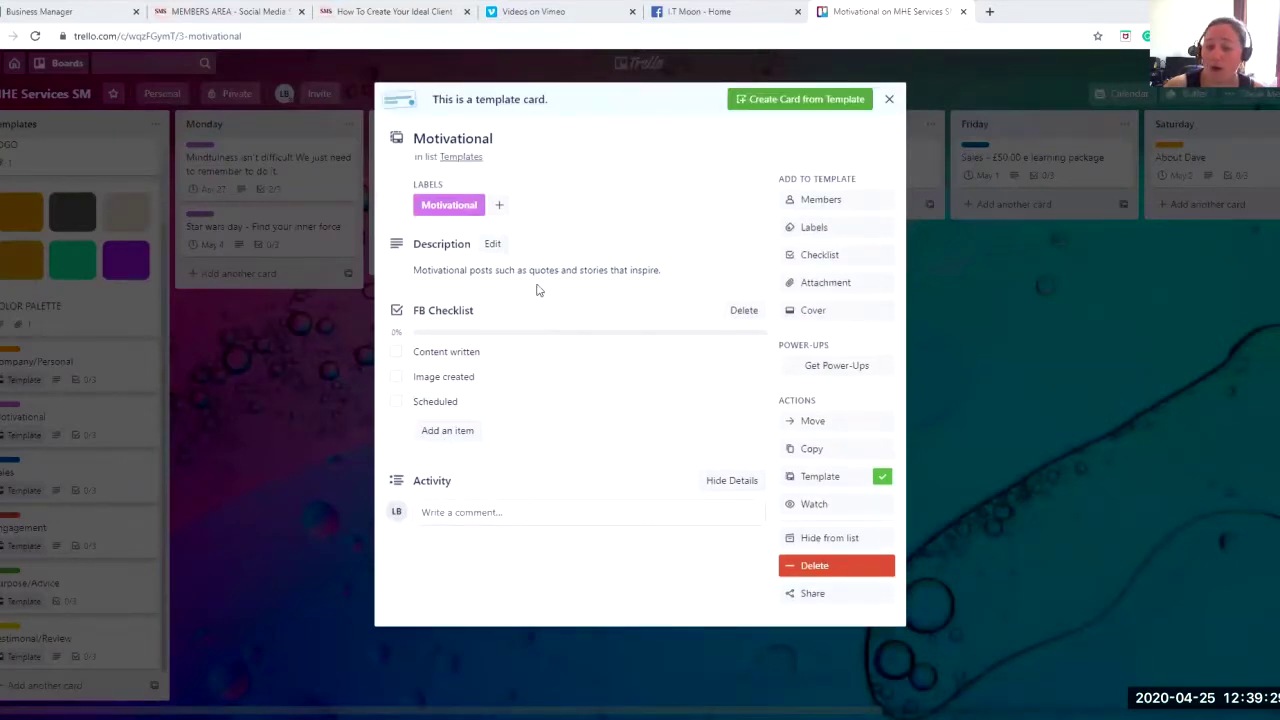
pyautogui.click(331, 363)
pyautogui.click(121, 476)
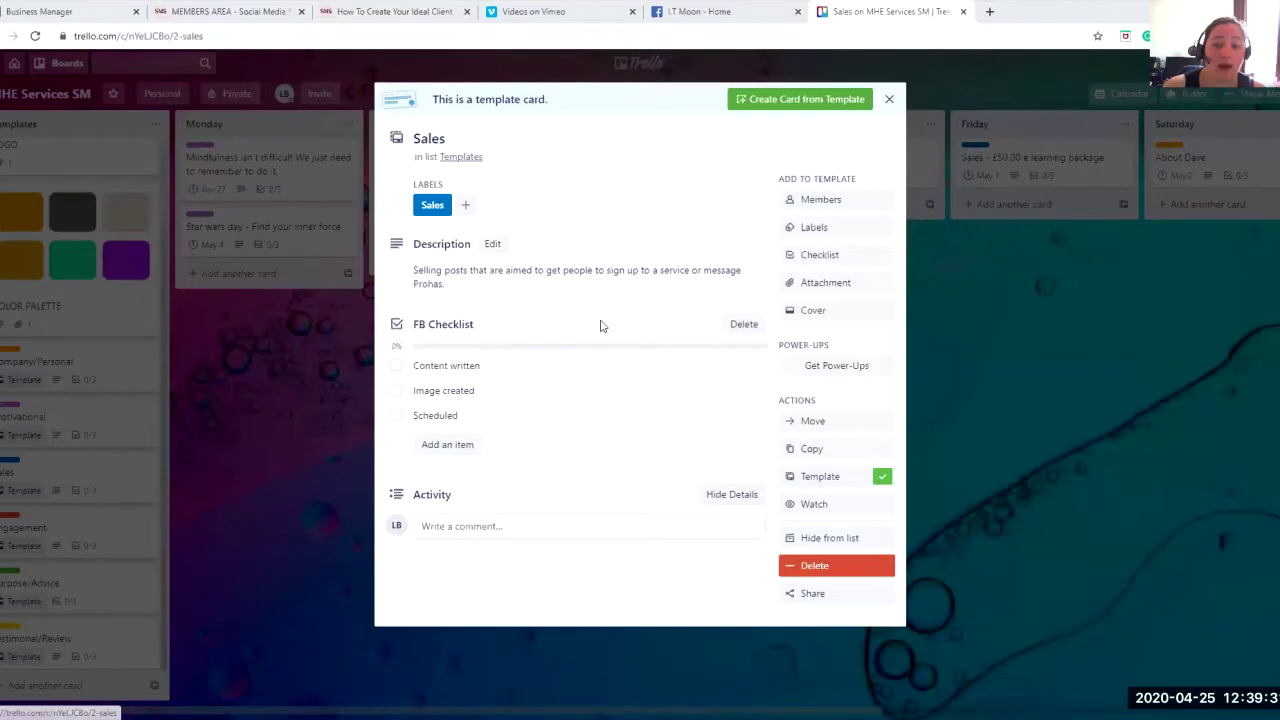
pyautogui.click(281, 349)
pyautogui.click(126, 530)
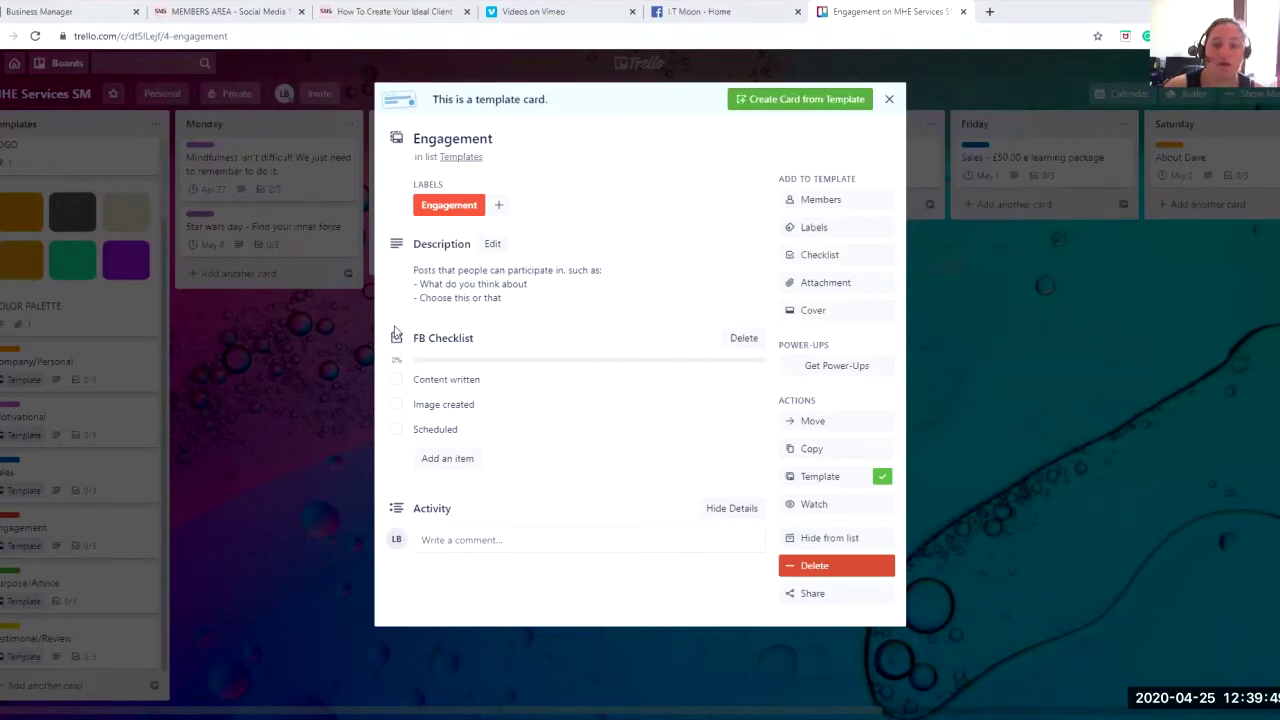
pyautogui.click(321, 331)
pyautogui.click(71, 590)
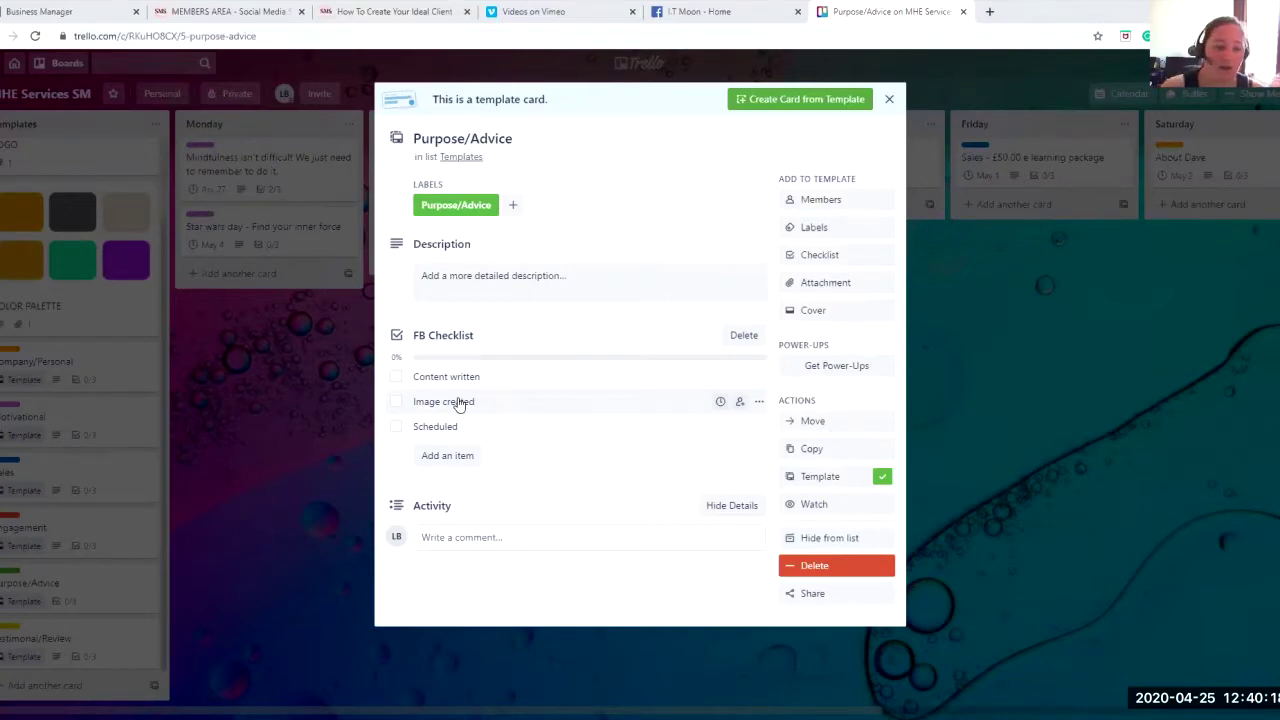
pyautogui.press('Escape')
pyautogui.click(92, 632)
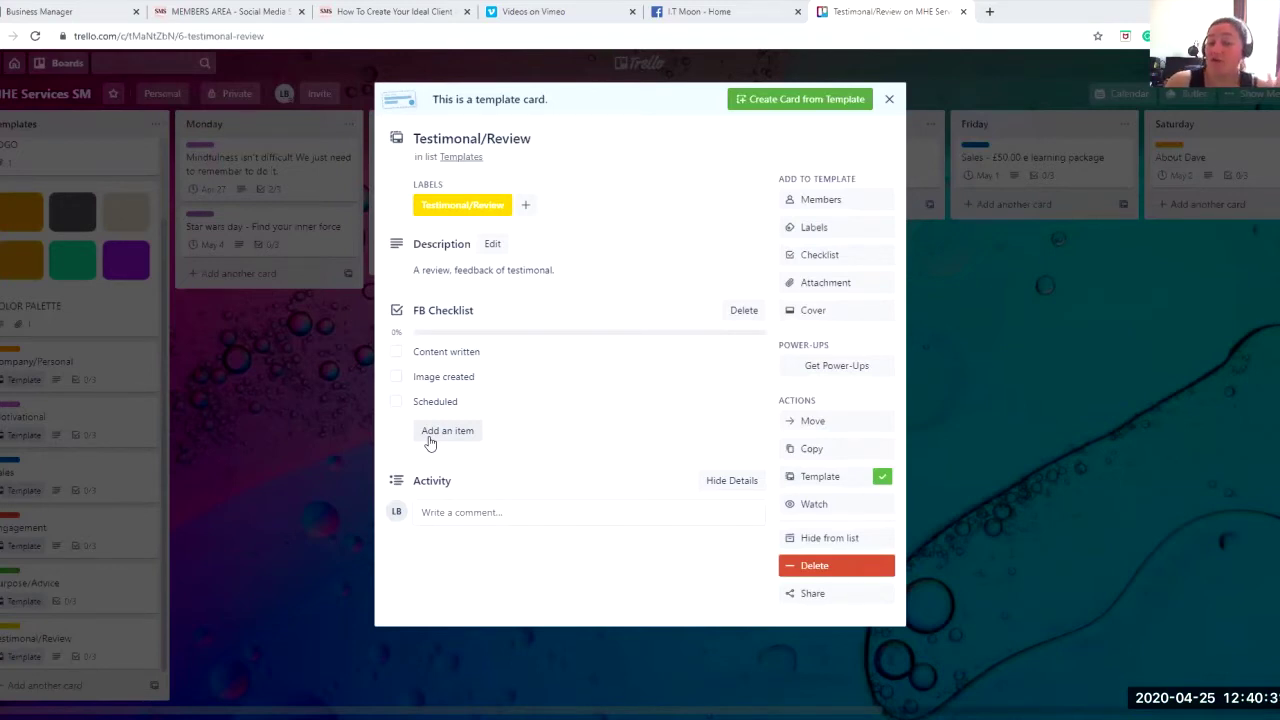
pyautogui.click(332, 442)
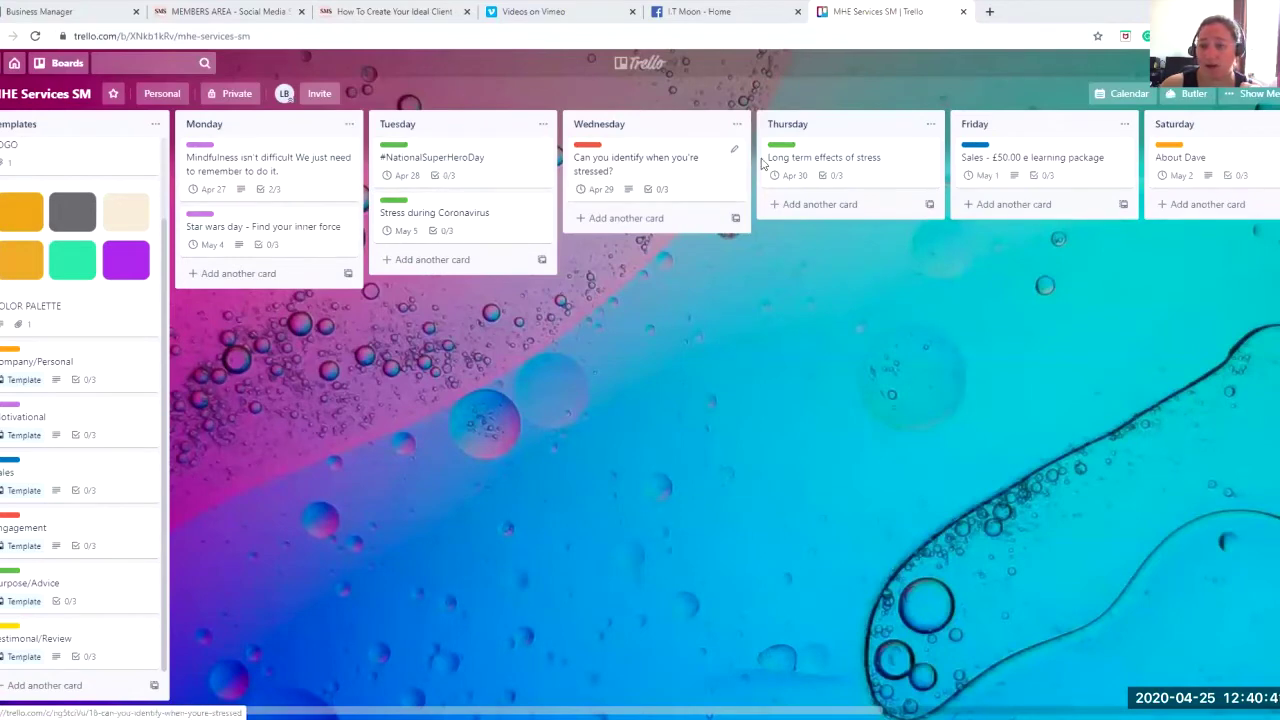
# Open the Monday Mindfulness card and select, then deselect, its description text
pyautogui.click(216, 190)
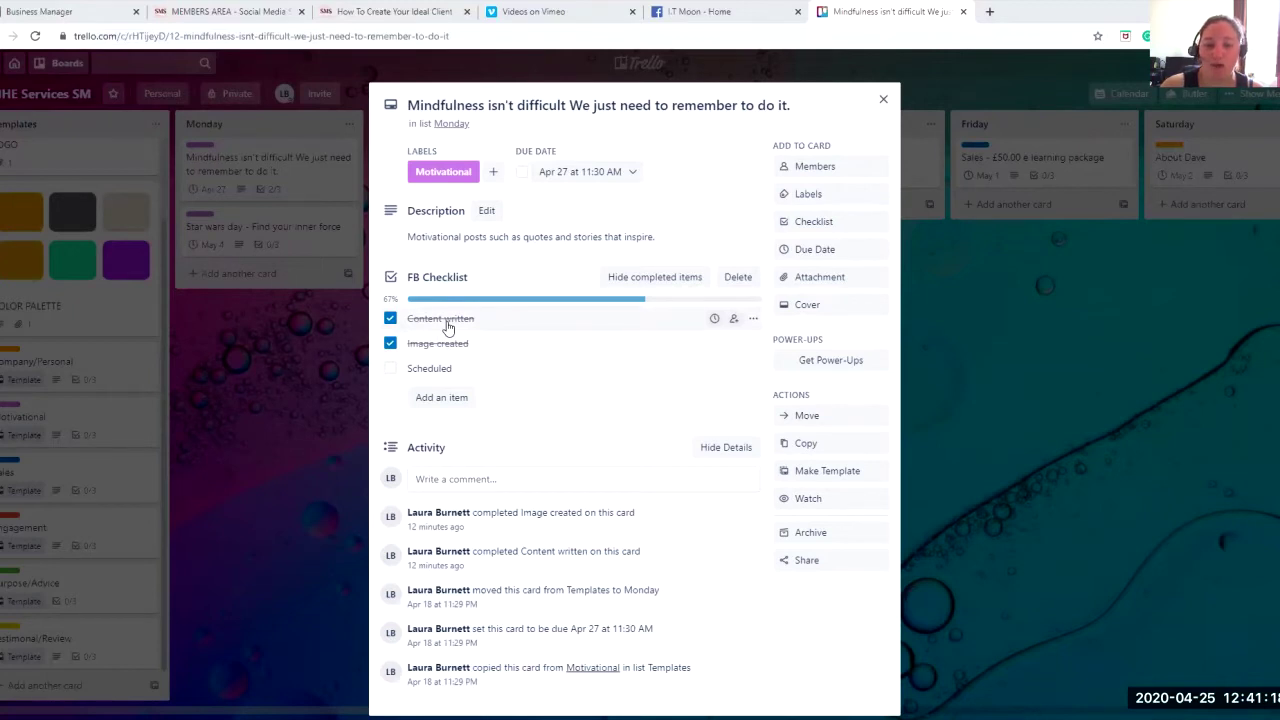
pyautogui.click(465, 240)
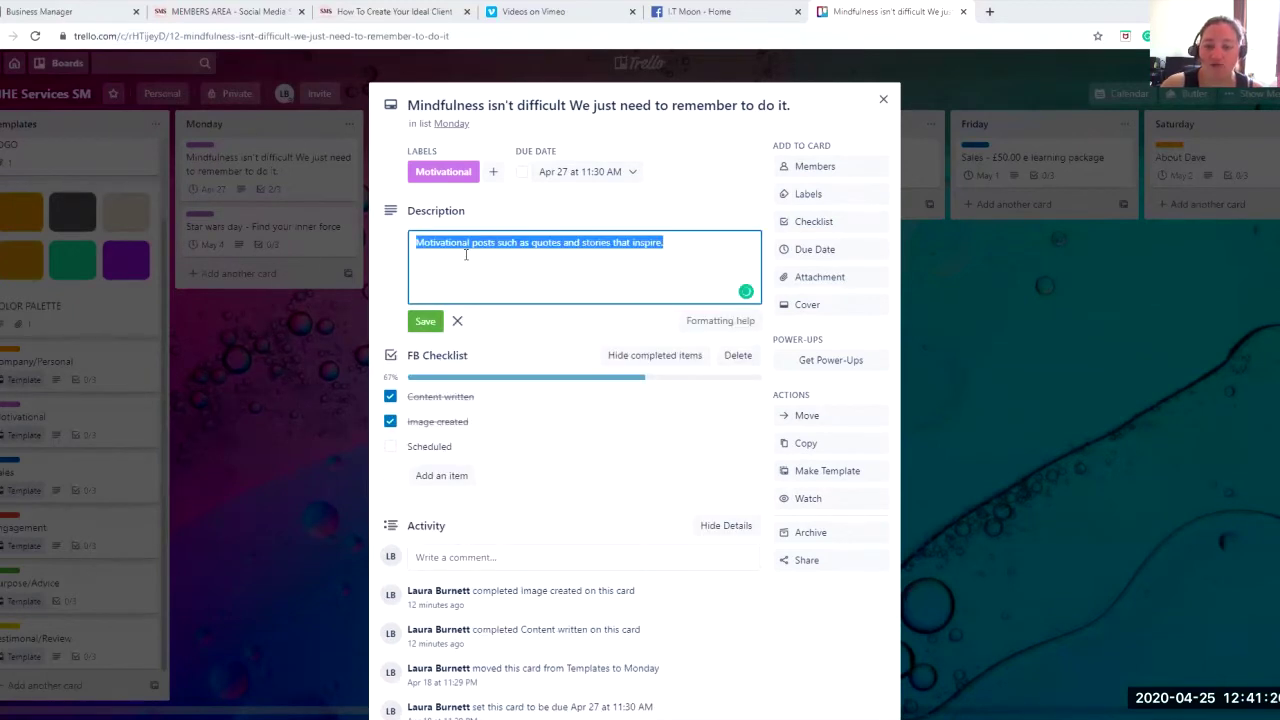
pyautogui.click(664, 243)
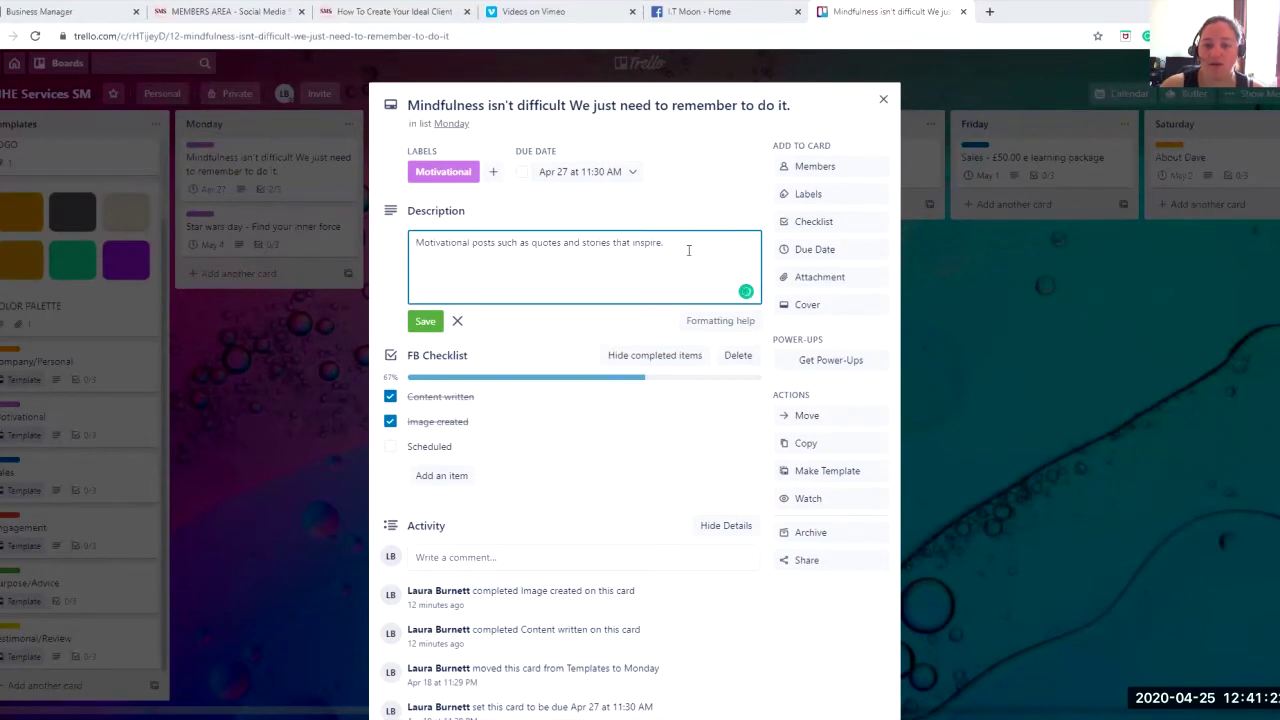
pyautogui.moveTo(694, 250); pyautogui.dragTo(288, 255)
pyautogui.click(537, 276)
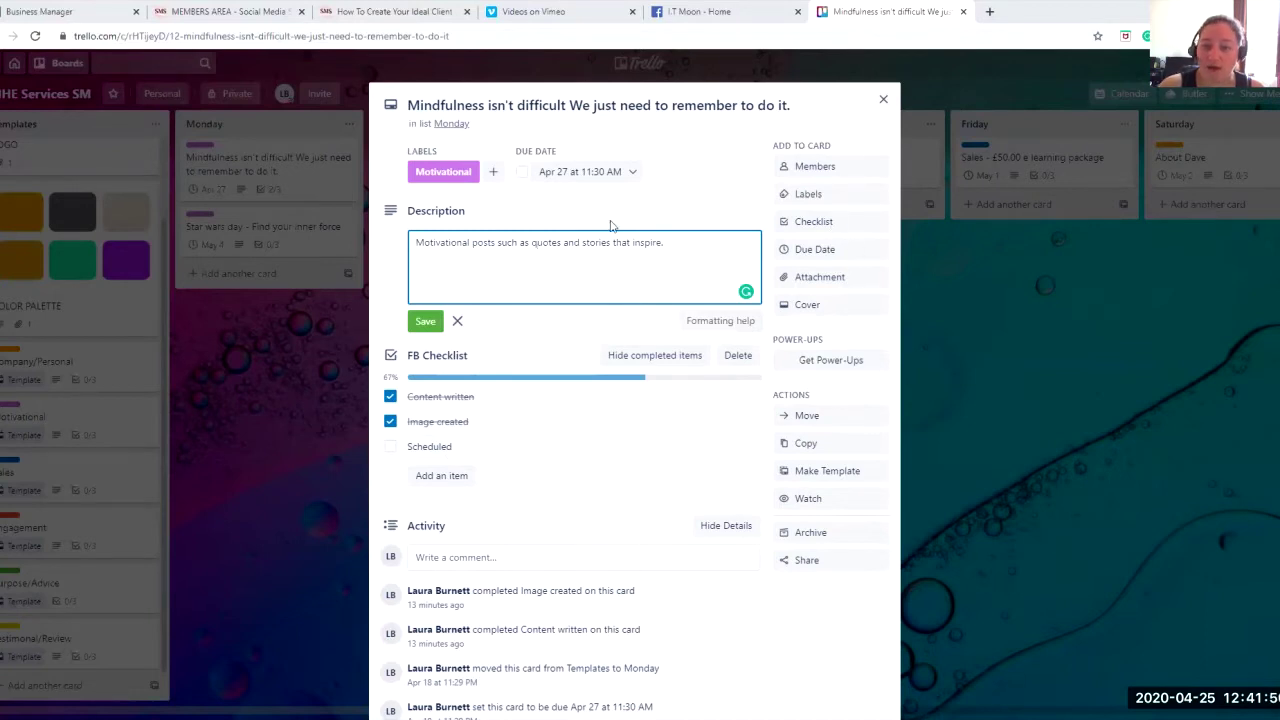
# Untick every FB Checklist item so the card shows 0/3, then close it
pyautogui.click(391, 447)
pyautogui.click(390, 369)
pyautogui.click(390, 343)
pyautogui.click(390, 318)
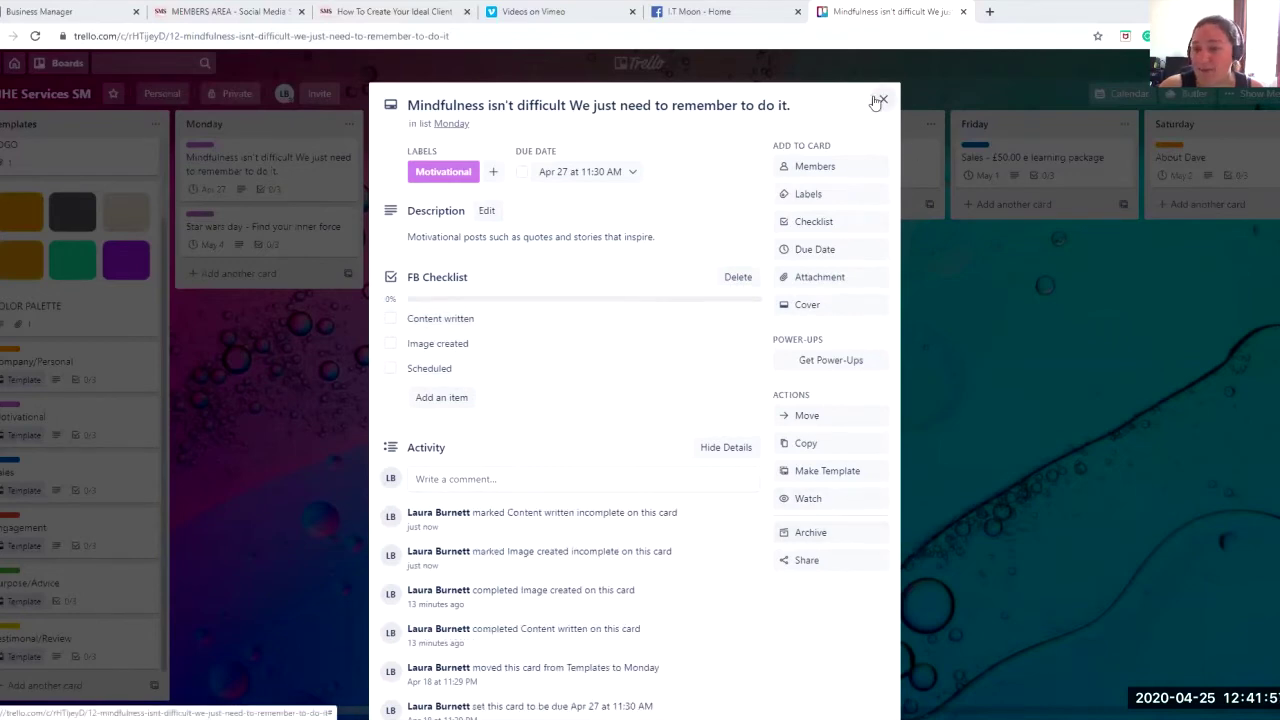
pyautogui.click(883, 99)
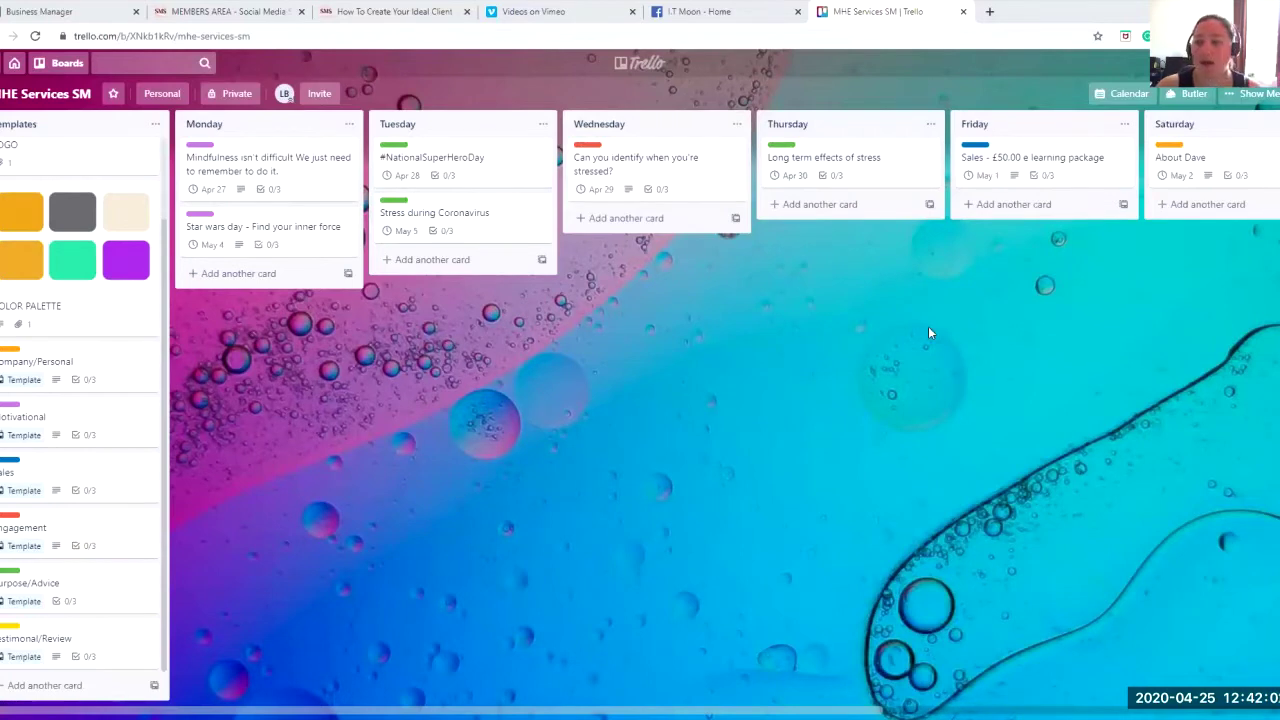
pyautogui.click(1113, 95)
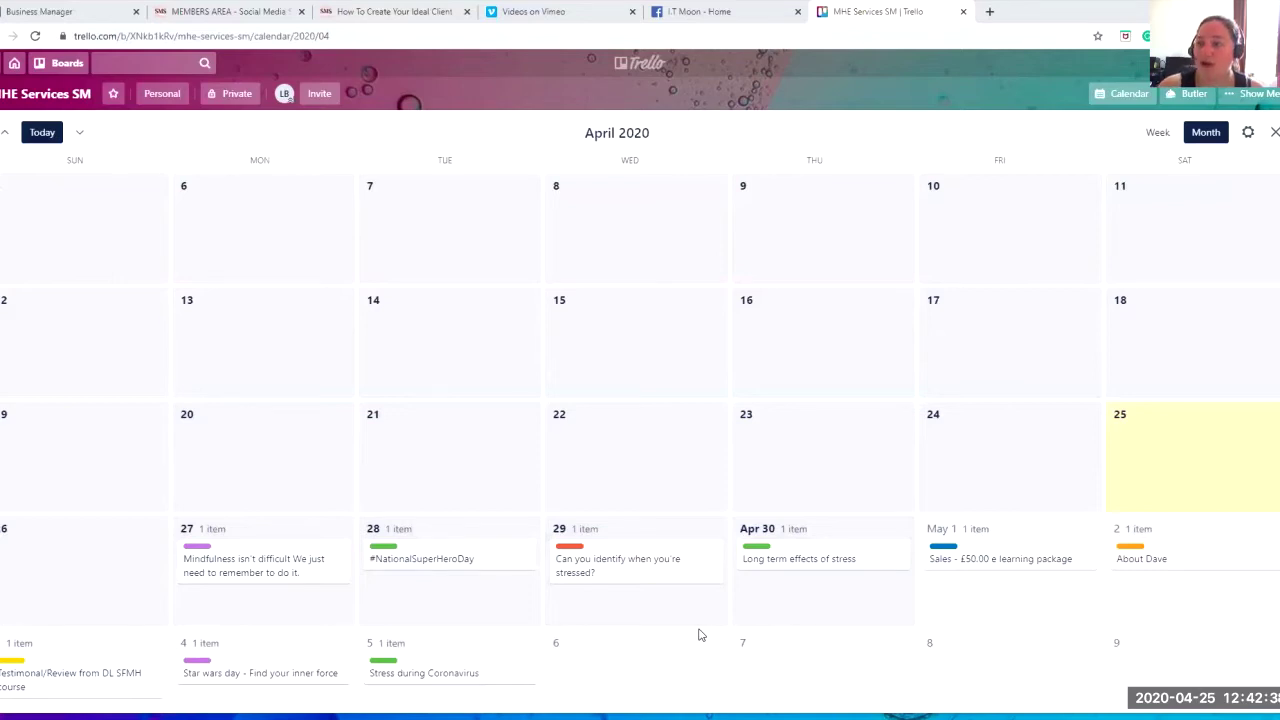
pyautogui.click(1273, 133)
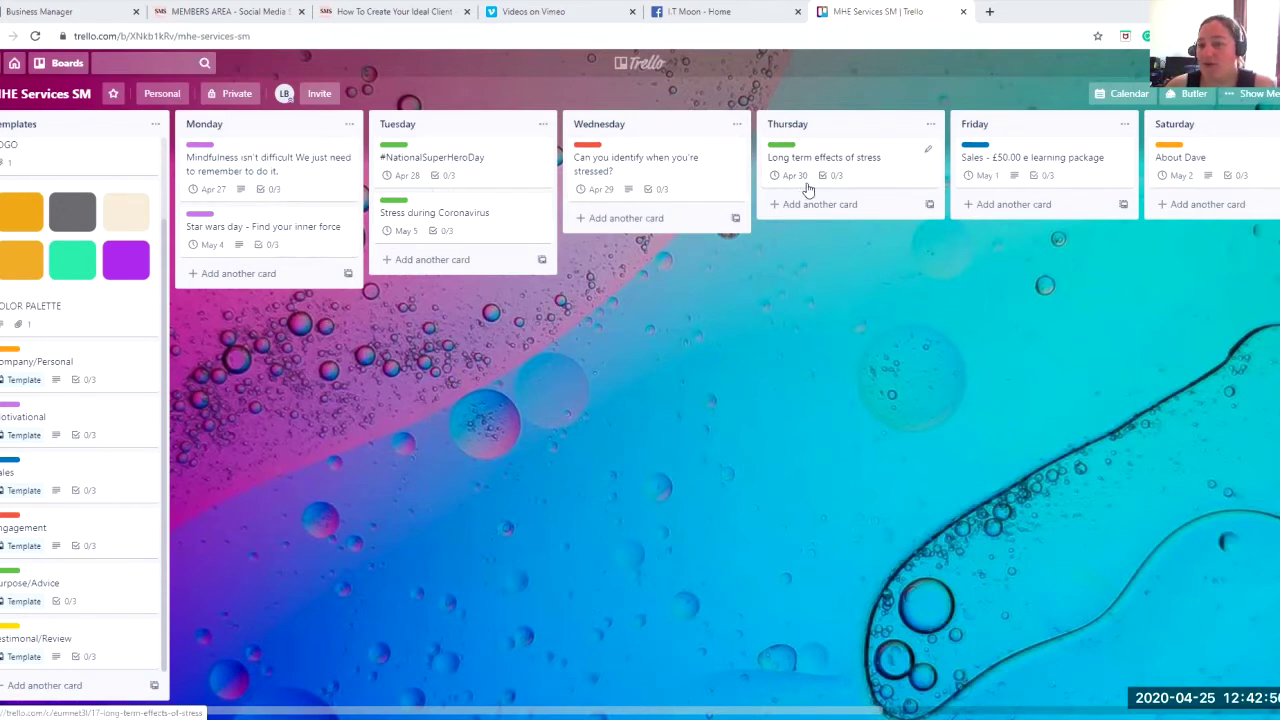
# Create card 'Stress and where to get help' from the Purpose/Advice template, keeping checklists and labels
pyautogui.moveTo(538, 706)
pyautogui.mouseDown()
pyautogui.moveTo(717, 704)
pyautogui.moveTo(545, 705)
pyautogui.mouseUp()
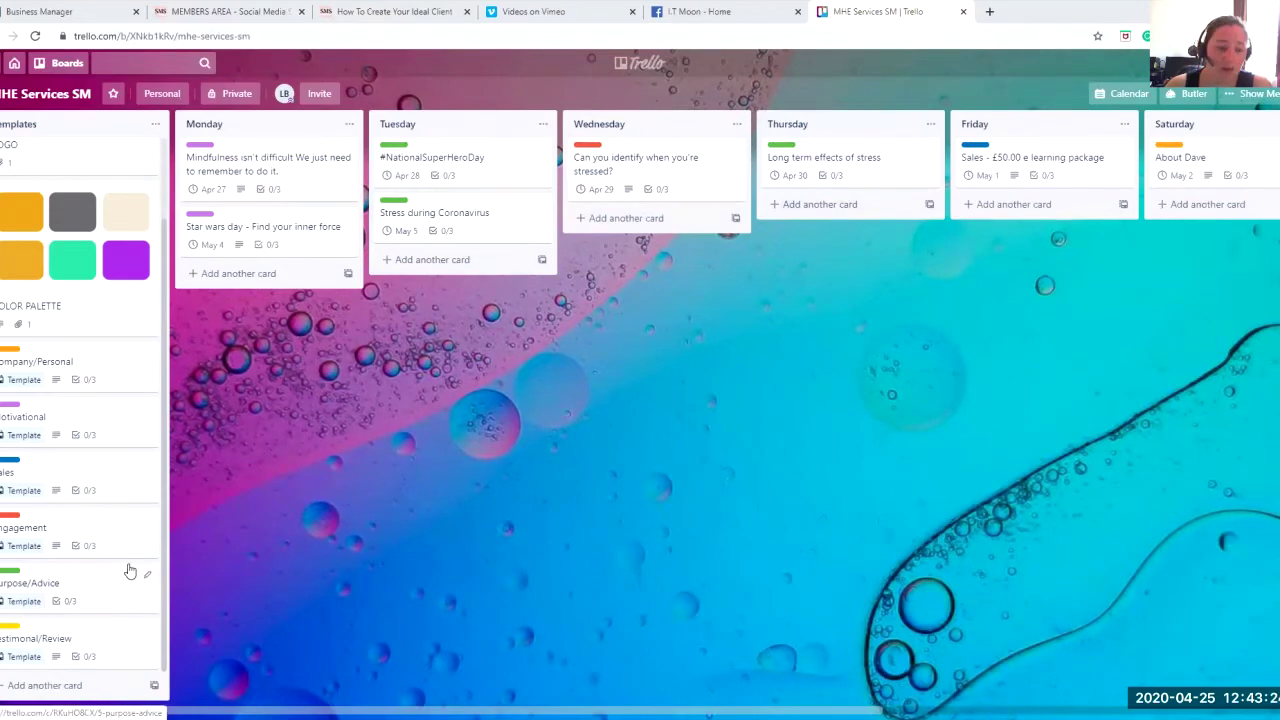
pyautogui.click(60, 583)
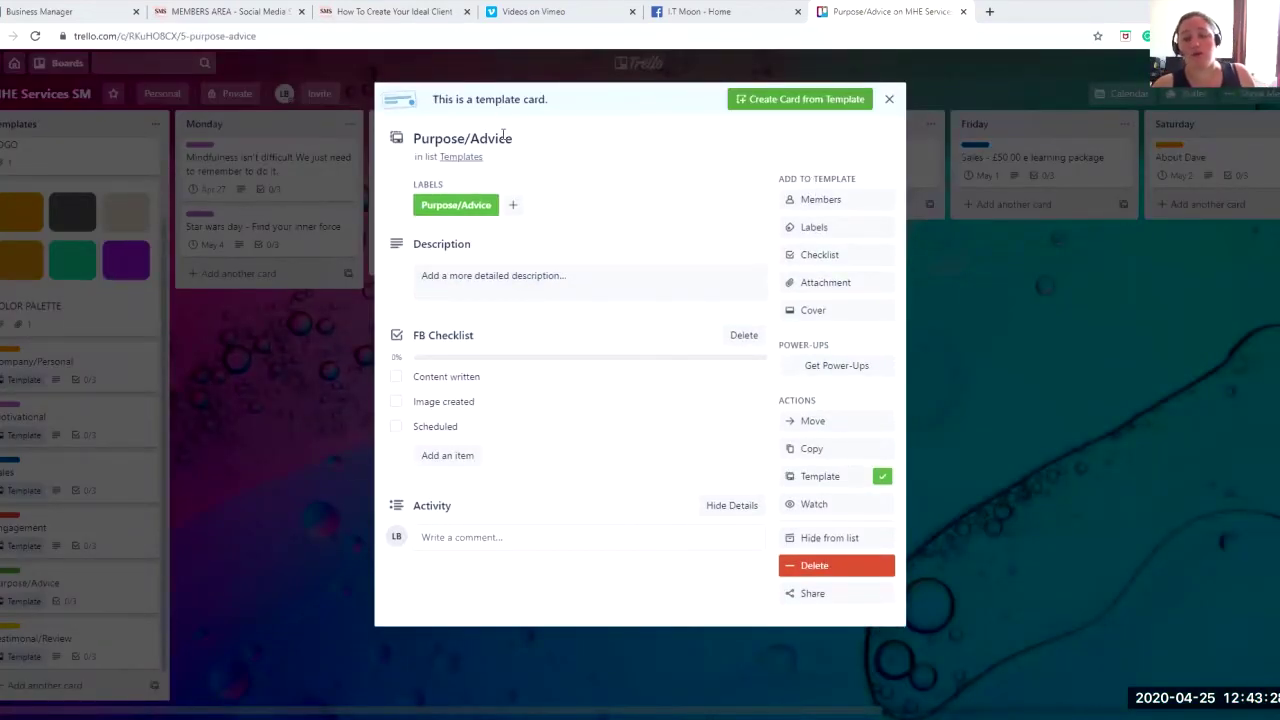
pyautogui.click(782, 104)
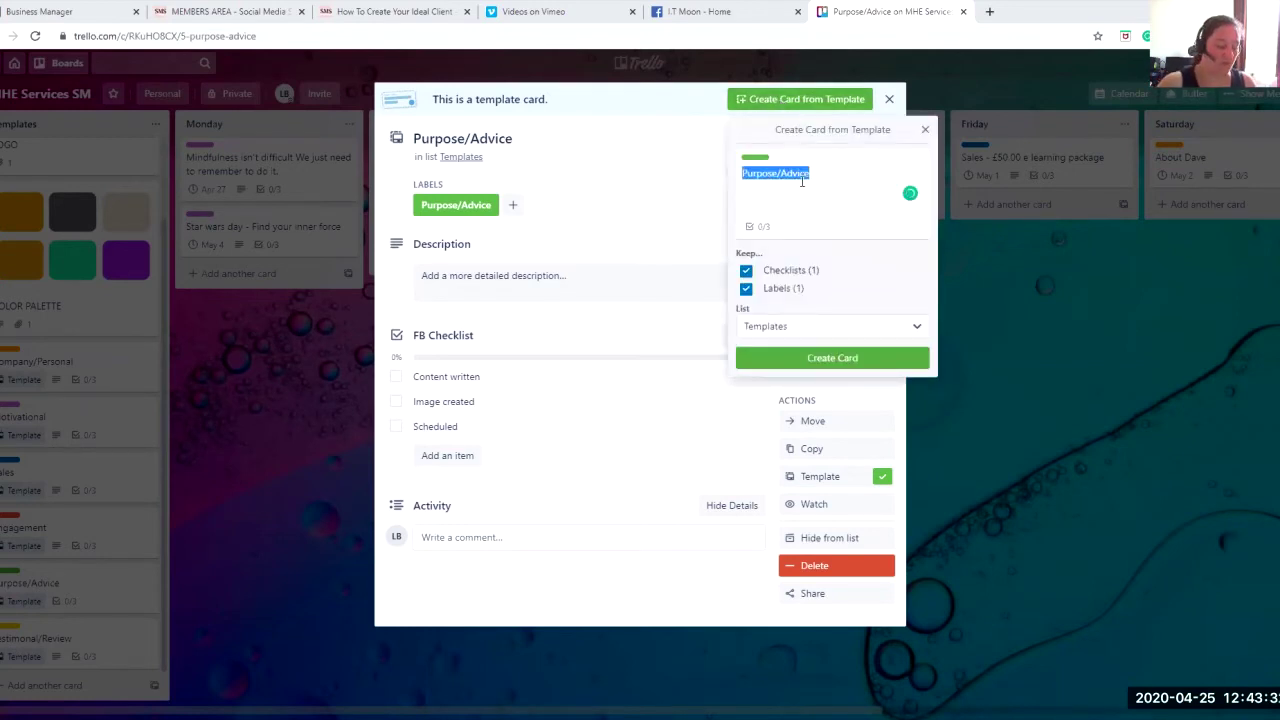
pyautogui.write('Stress and ')
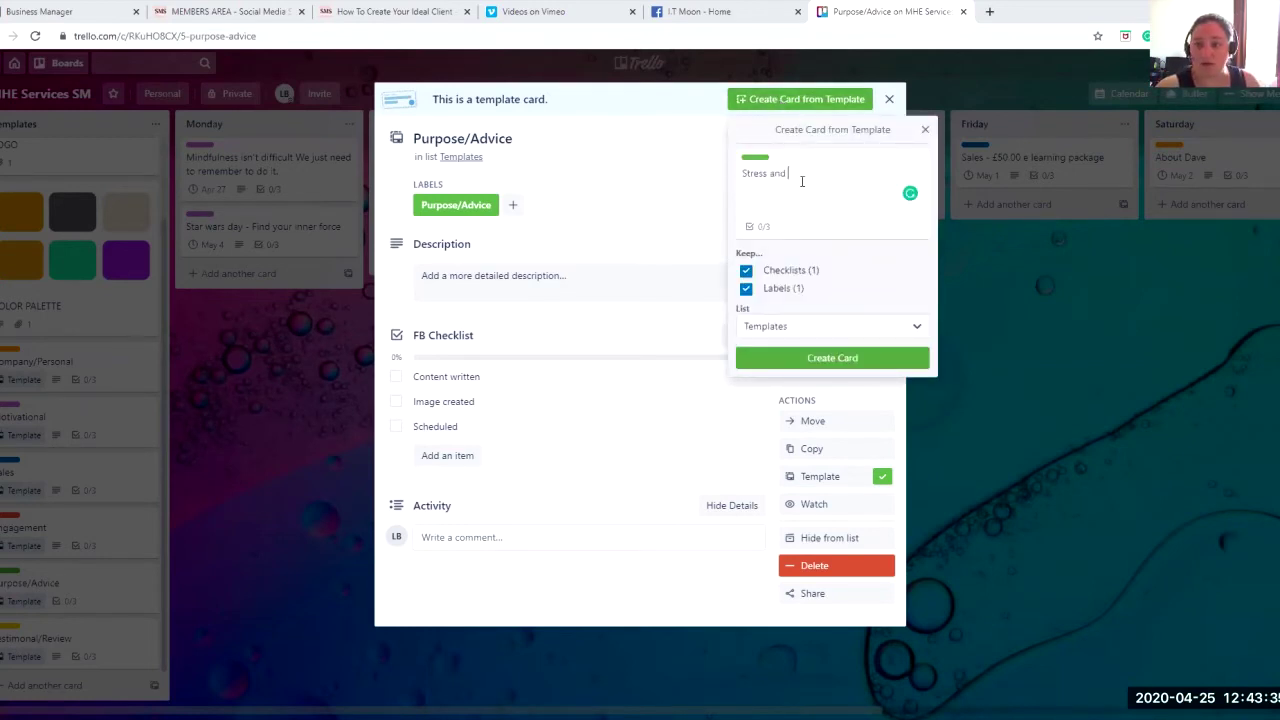
pyautogui.write('where to get help')
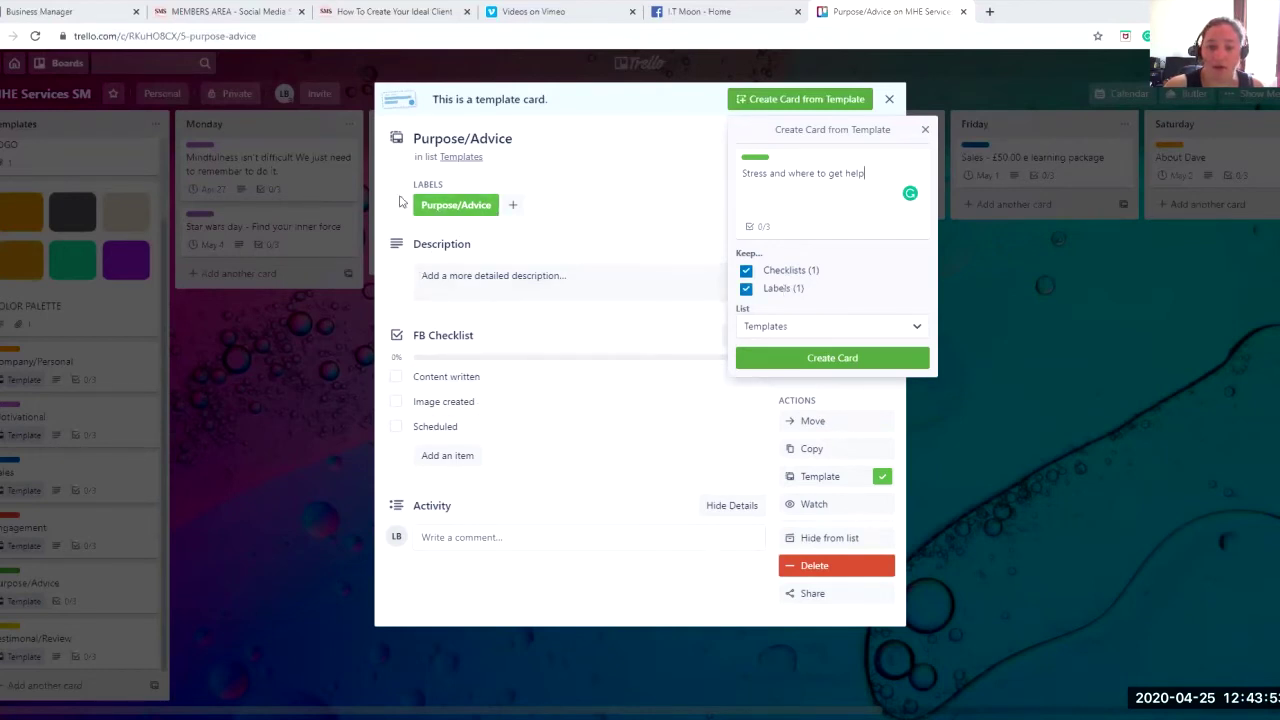
pyautogui.click(837, 360)
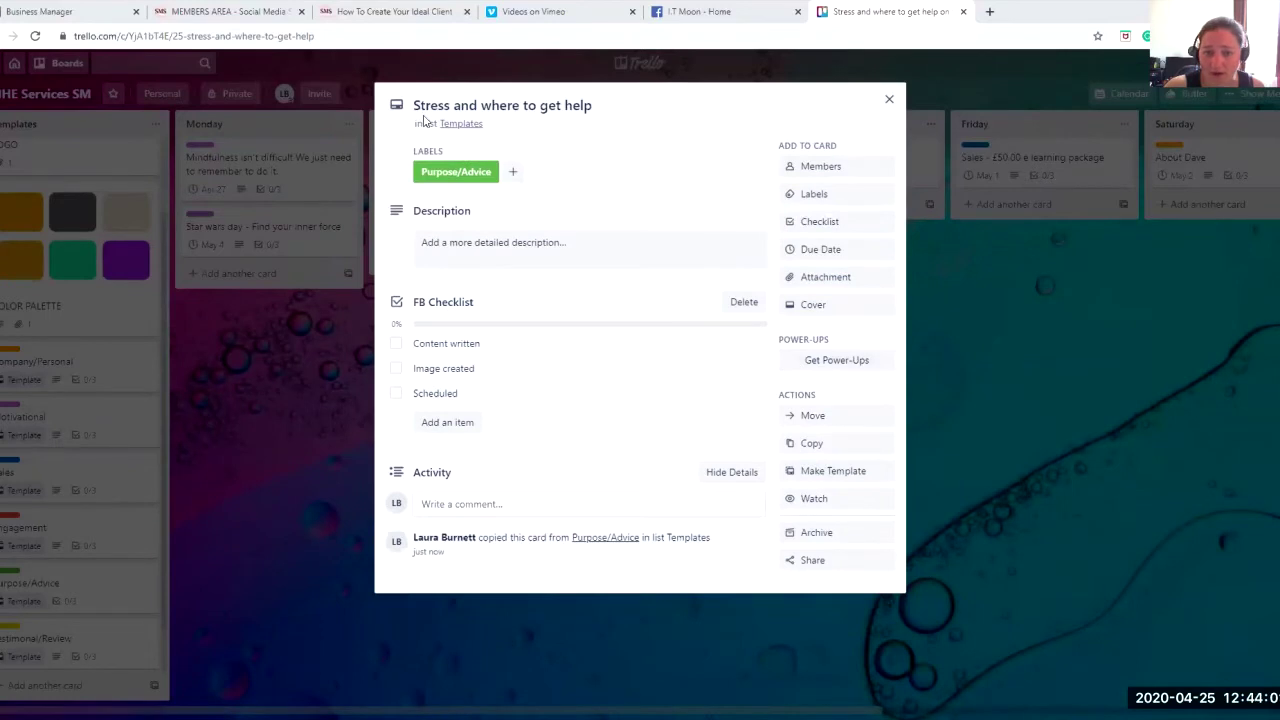
# Give the card the description 'Link to blog post on website'
pyautogui.click(582, 105)
pyautogui.click(628, 166)
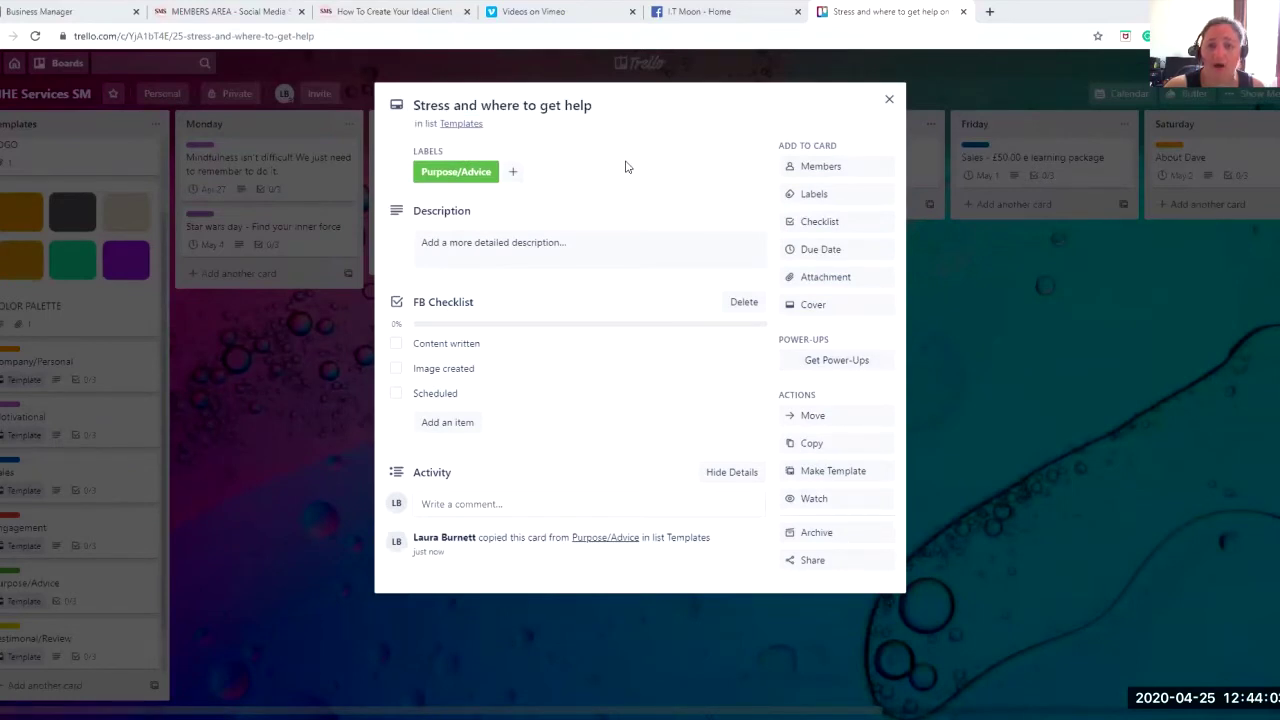
pyautogui.click(544, 259)
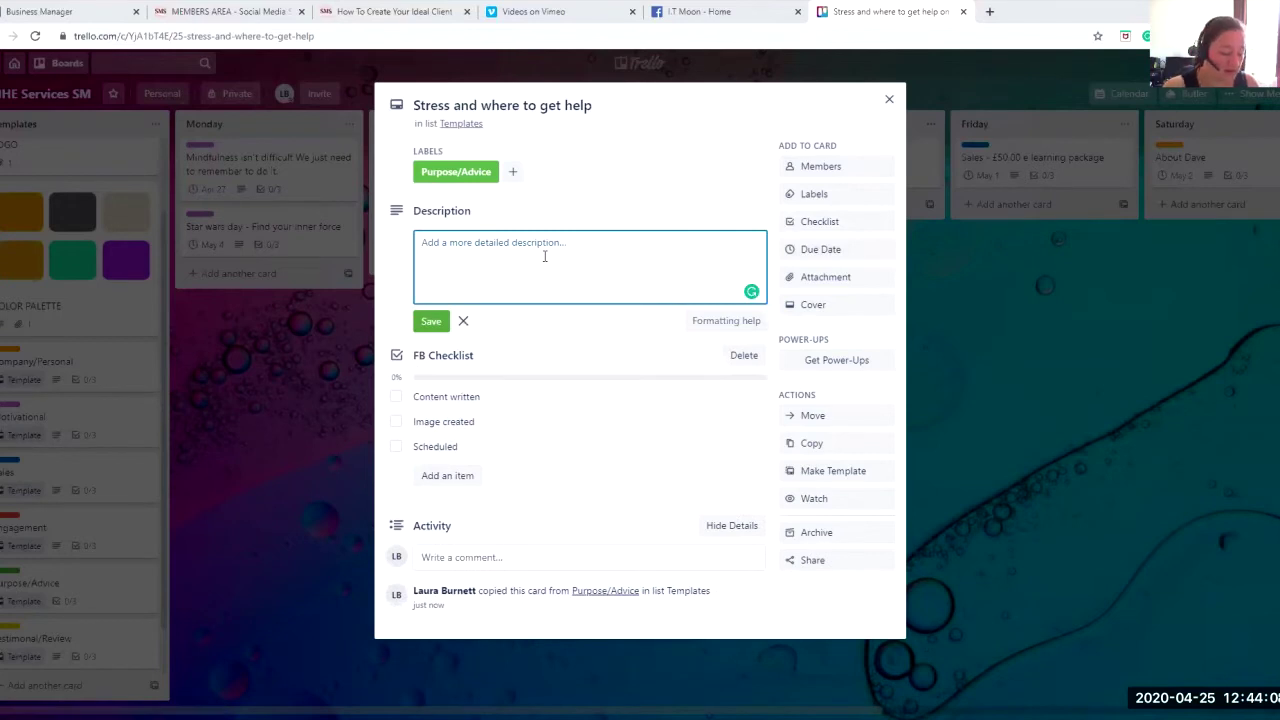
pyautogui.write('Link to blog ')
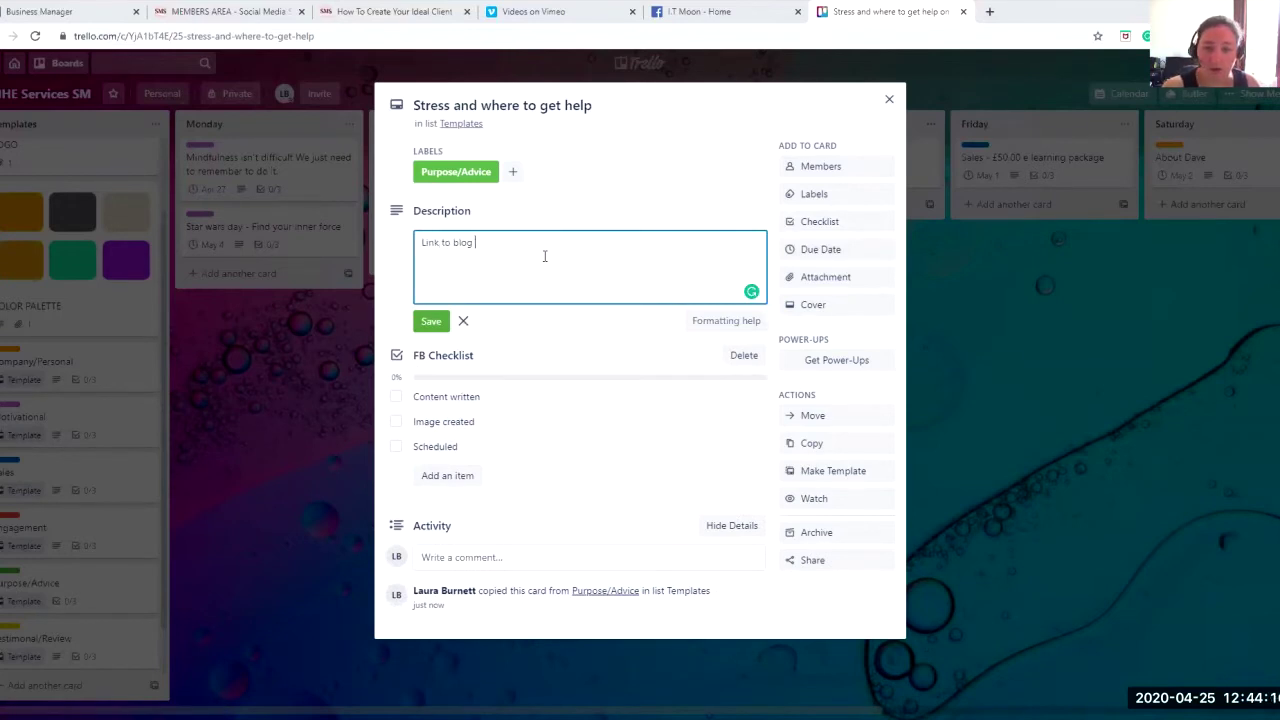
pyautogui.write('post on website')
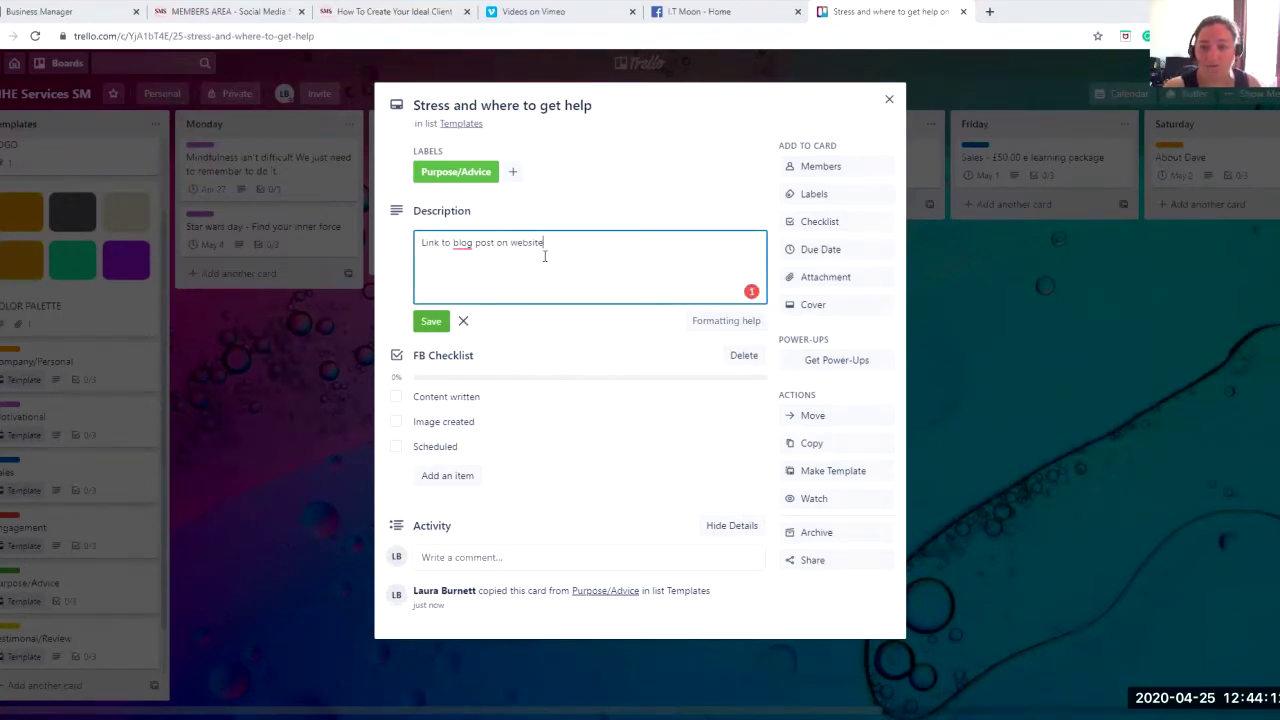
pyautogui.click(829, 249)
# Set the card's due date to May 6 at 11:30 AM and close it
pyautogui.click(829, 249)
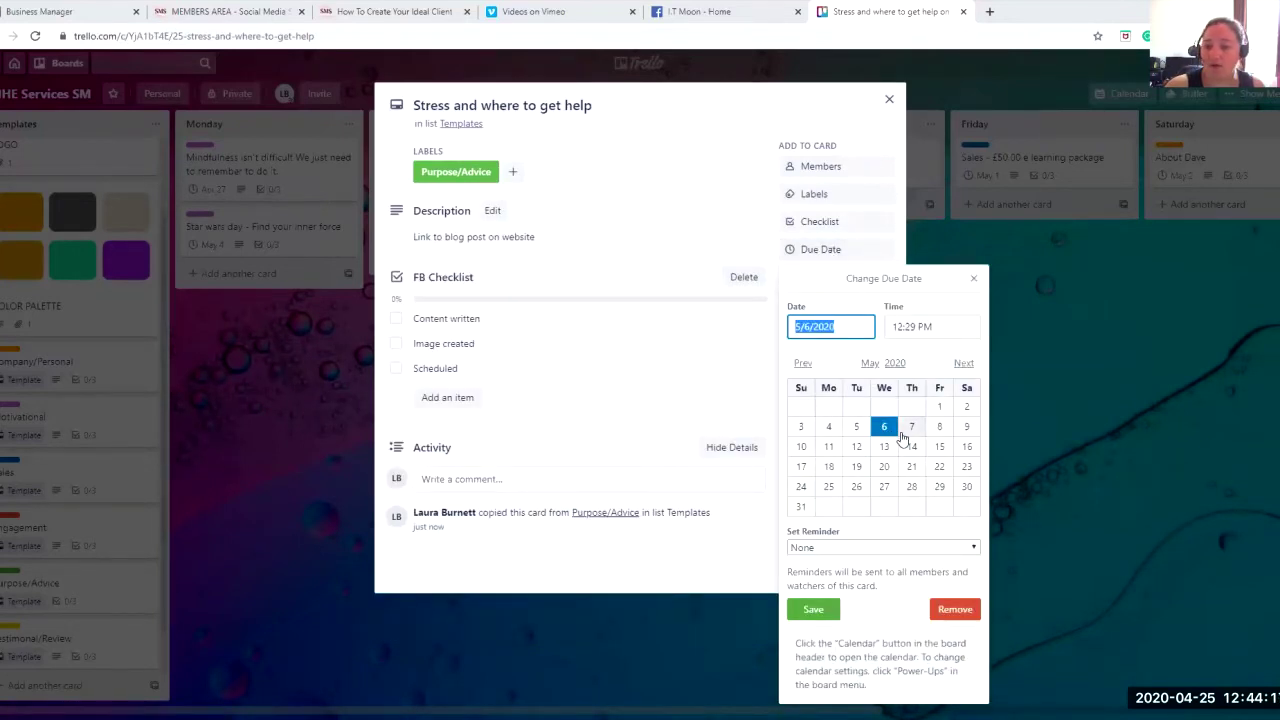
pyautogui.click(898, 328)
pyautogui.tripleClick(898, 327)
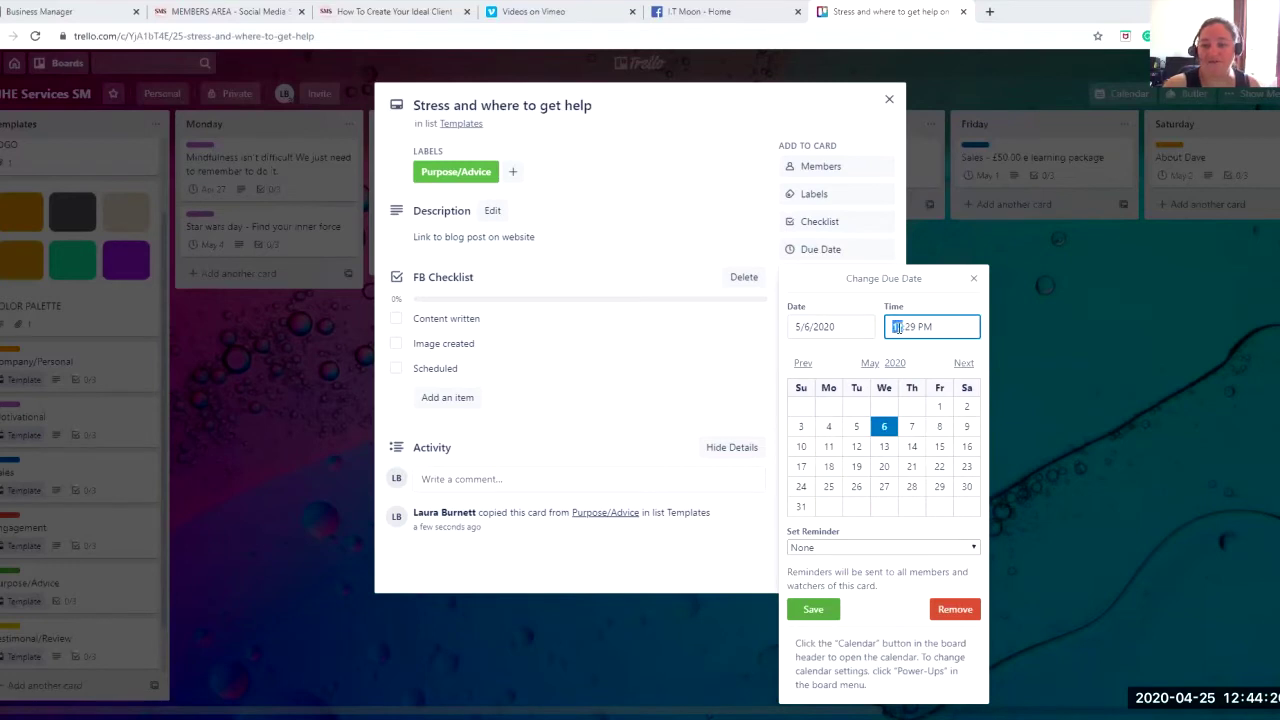
pyautogui.write('1')
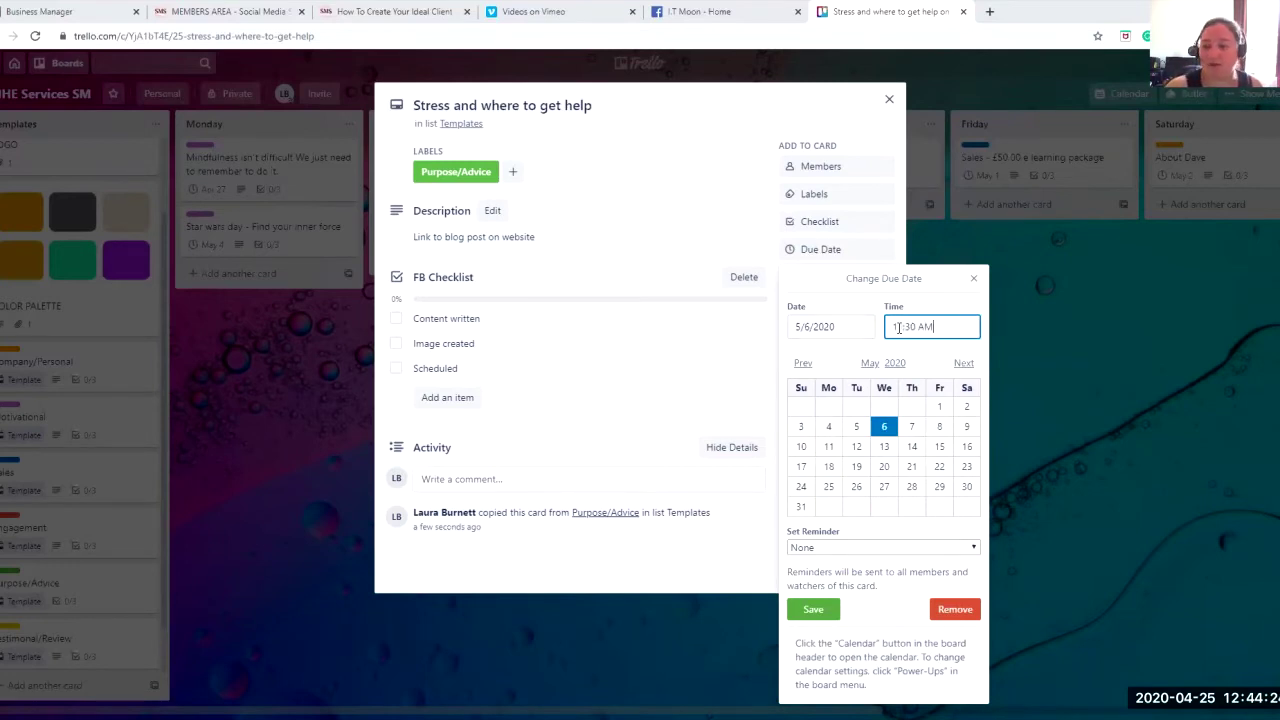
pyautogui.click(814, 612)
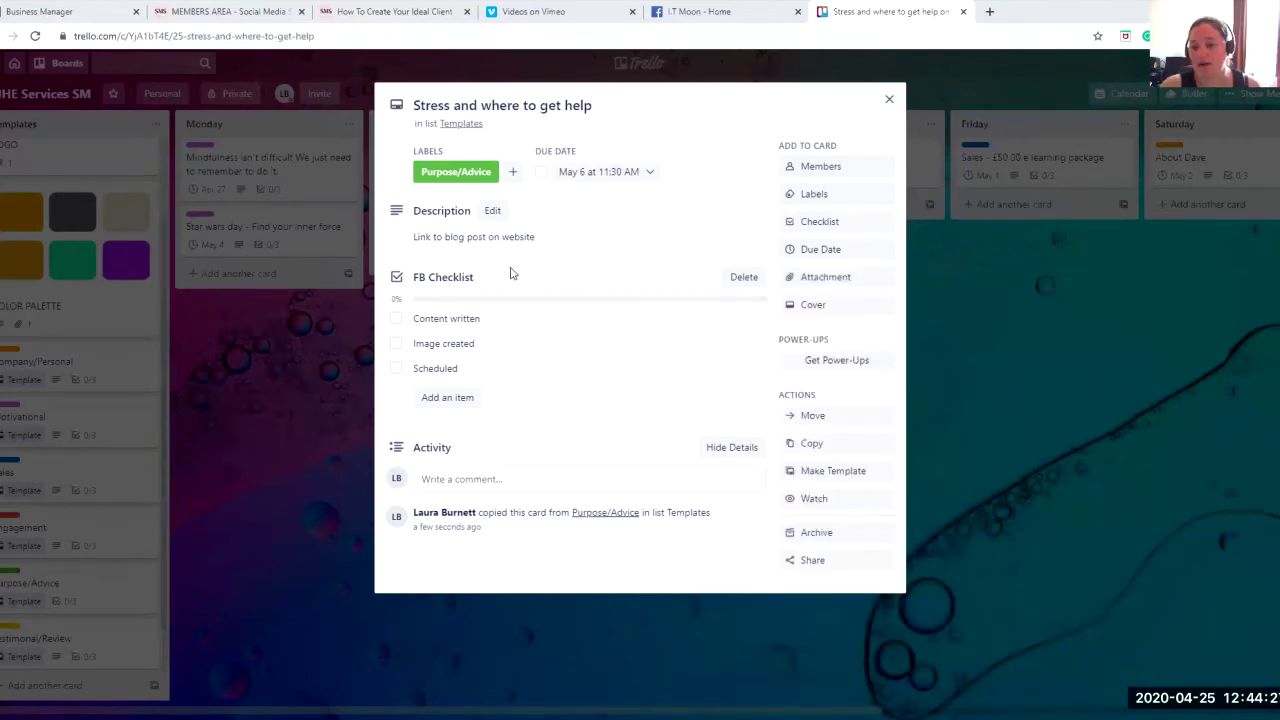
pyautogui.click(889, 99)
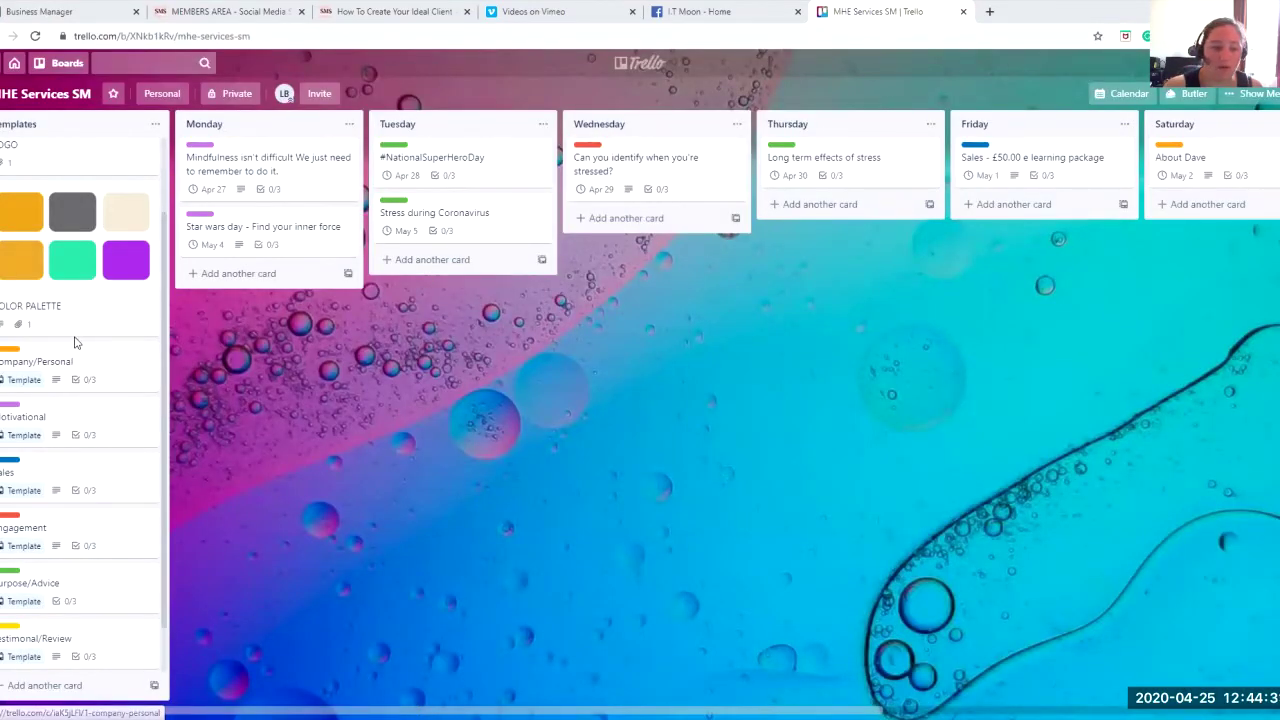
# Move 'Stress and where to get help' into Wednesday below the stress card and check the Calendar view
pyautogui.scroll(-1, 20, 400)
pyautogui.moveTo(70, 648); pyautogui.dragTo(660, 240)
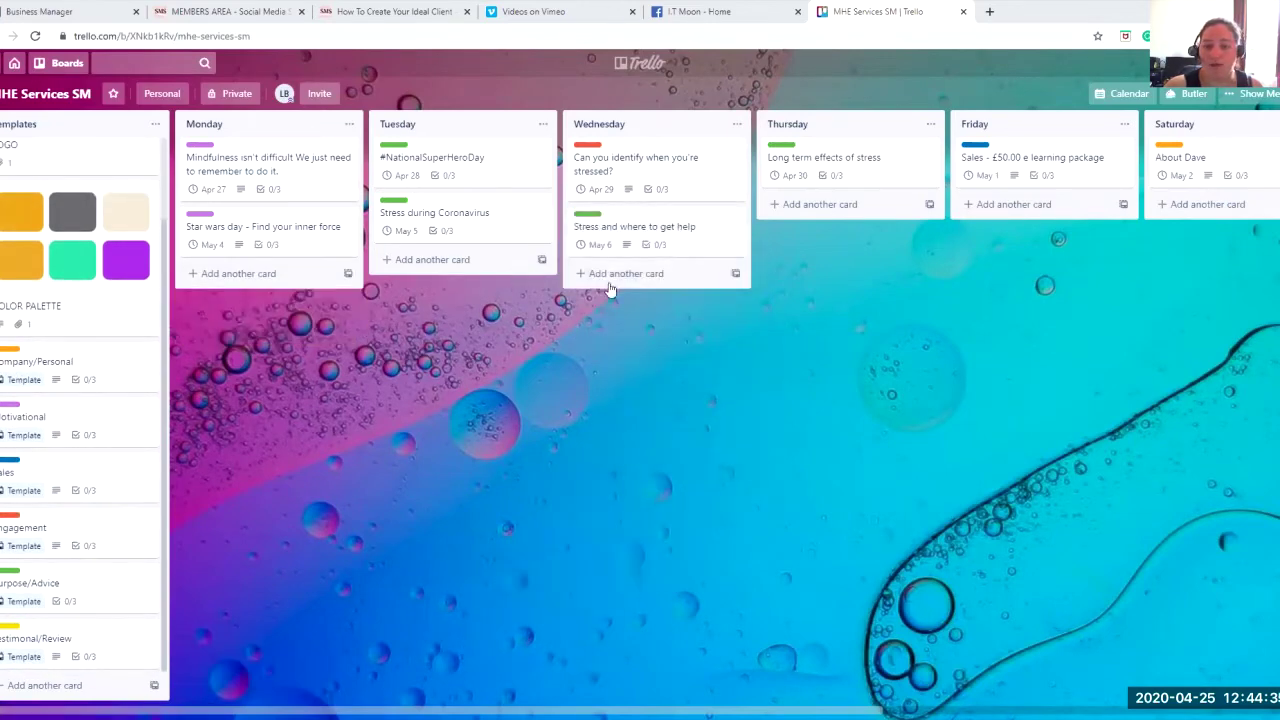
pyautogui.click(1122, 93)
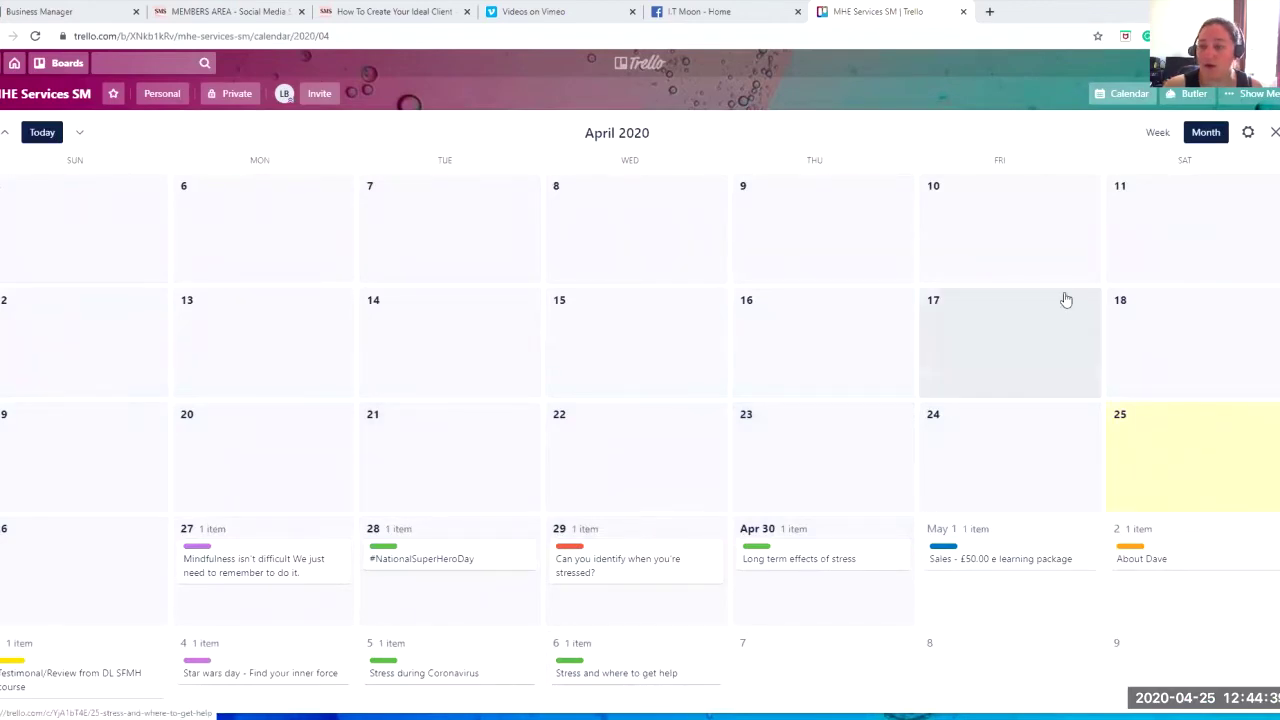
pyautogui.click(1125, 93)
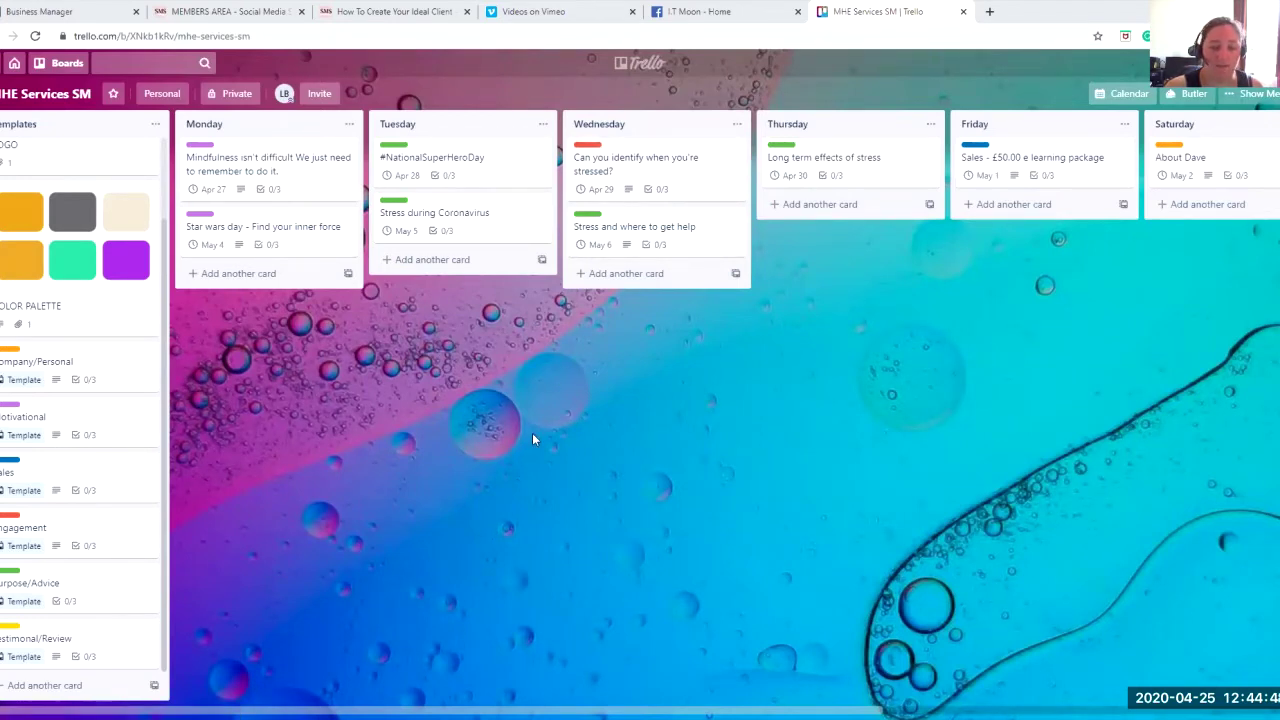
pyautogui.moveTo(337, 704); pyautogui.dragTo(180, 704)
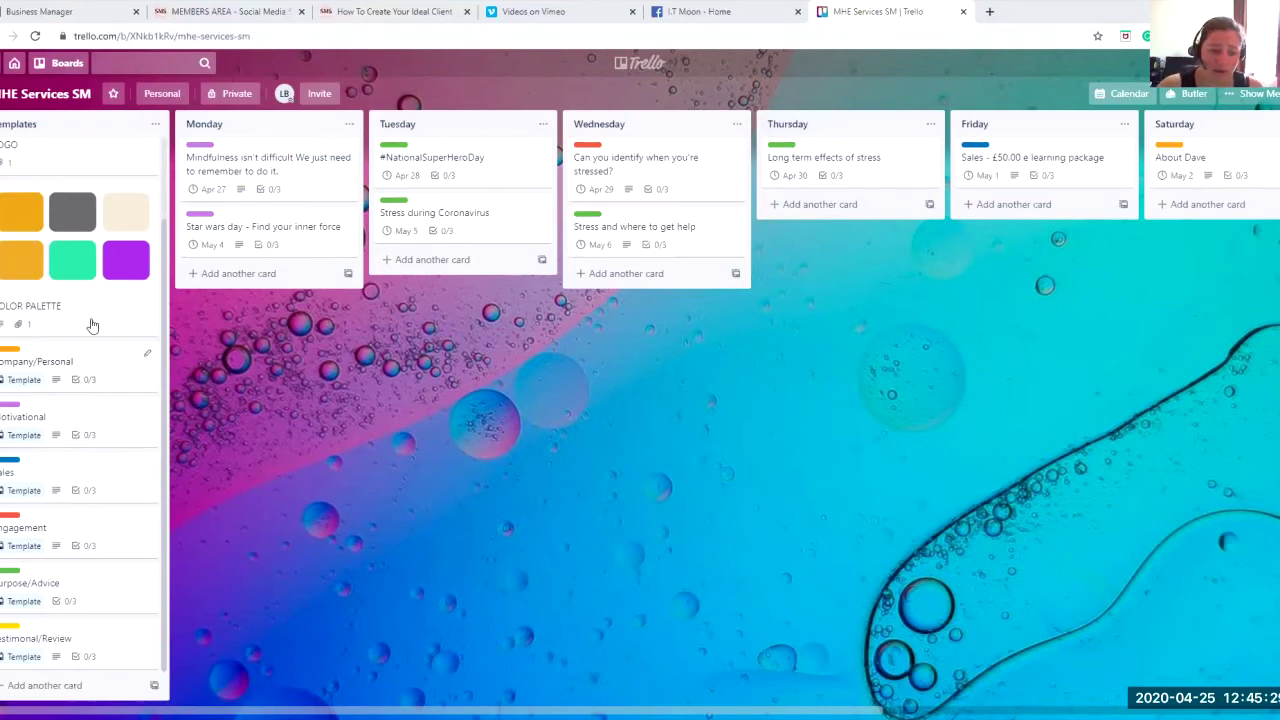
# Add a 'Testing Template' card to the Templates list
pyautogui.click(60, 686)
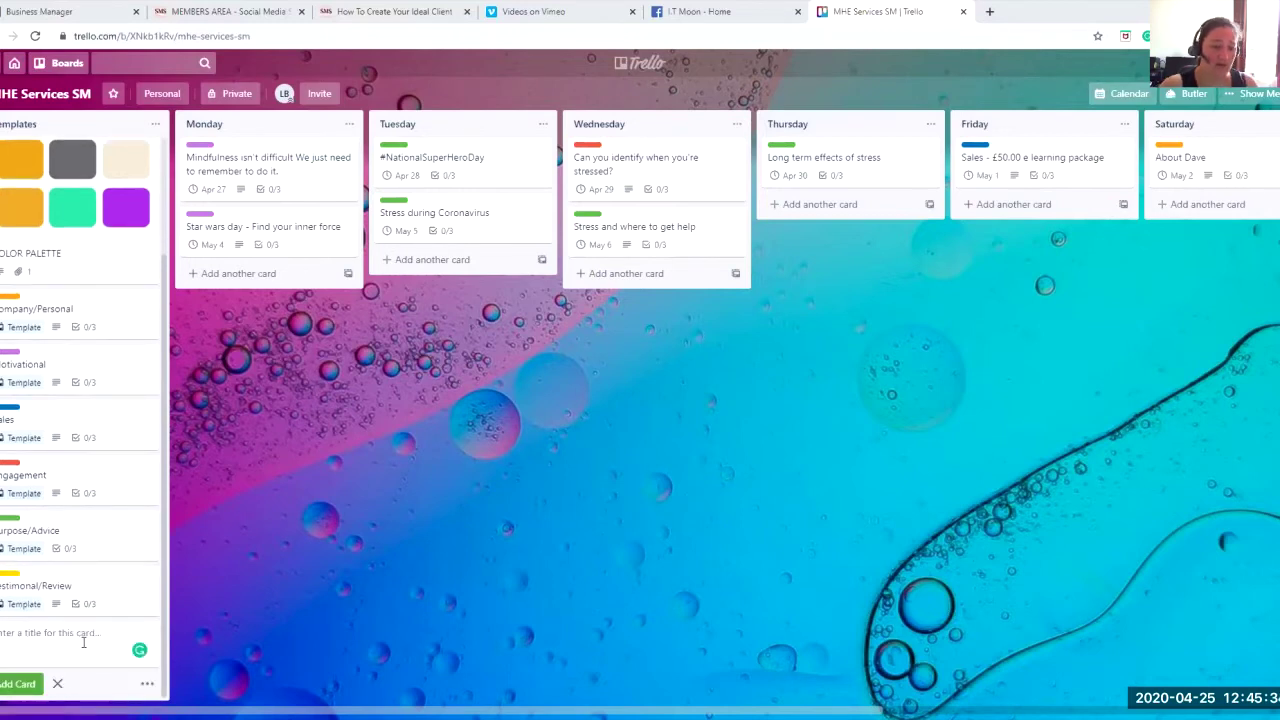
pyautogui.write('Testing Temp')
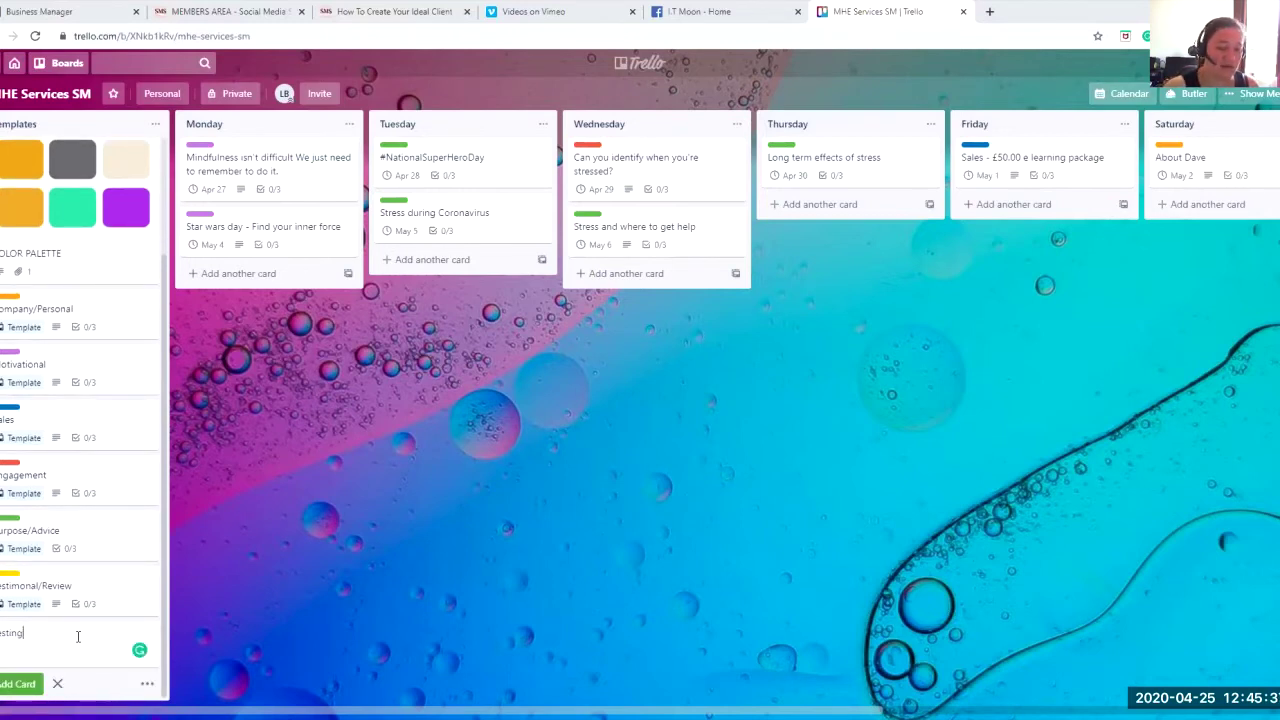
pyautogui.write('late')
pyautogui.press('Return')
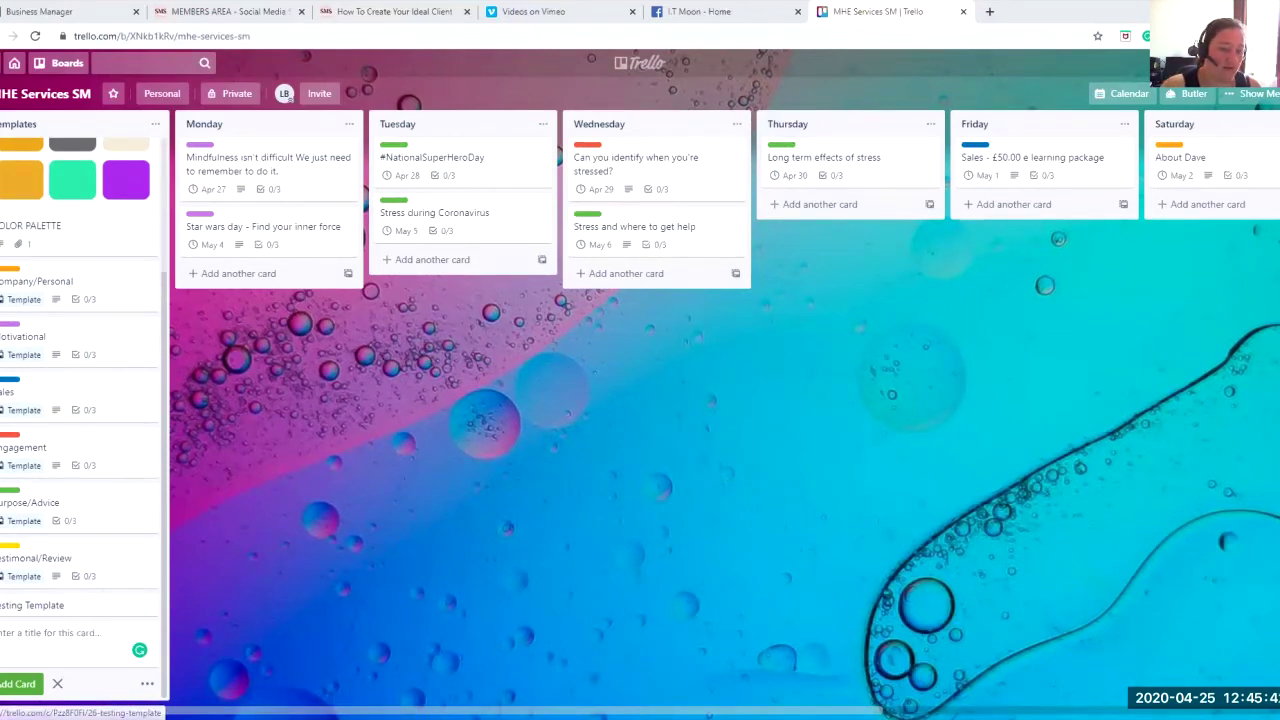
# Create a dark navy 'Testing Template' label and apply it to the card
pyautogui.click(40, 605)
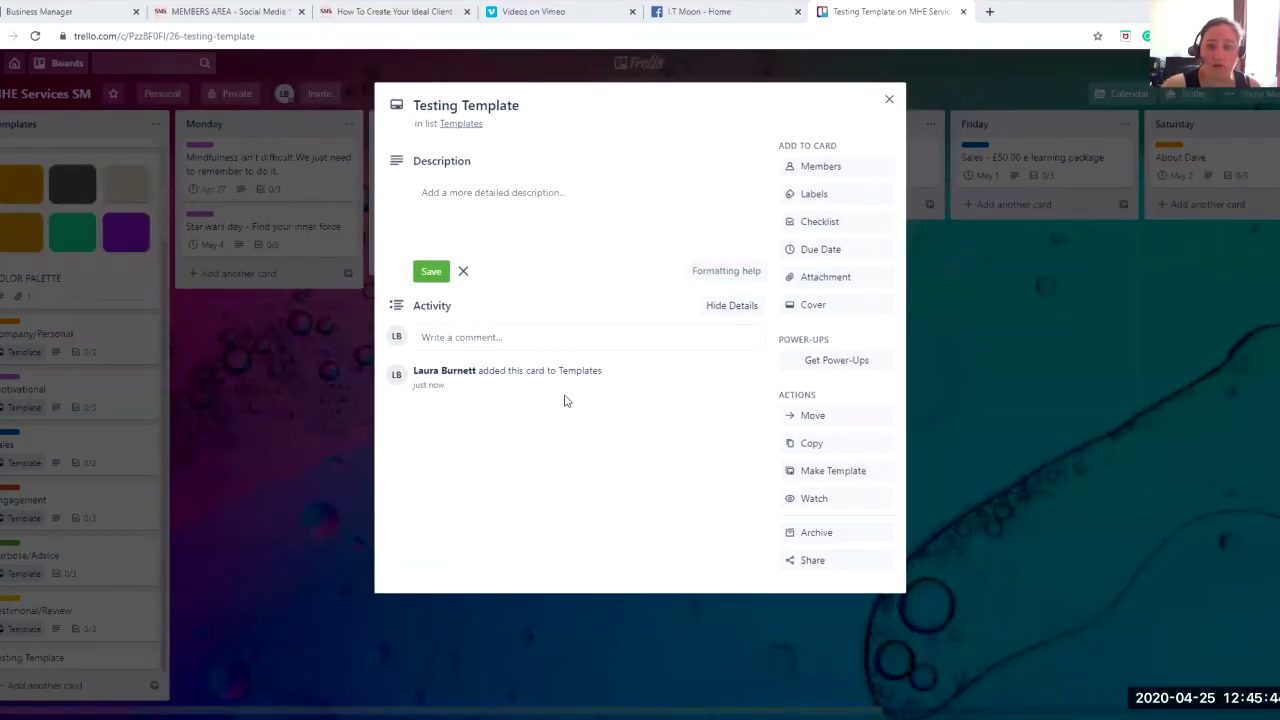
pyautogui.click(790, 193)
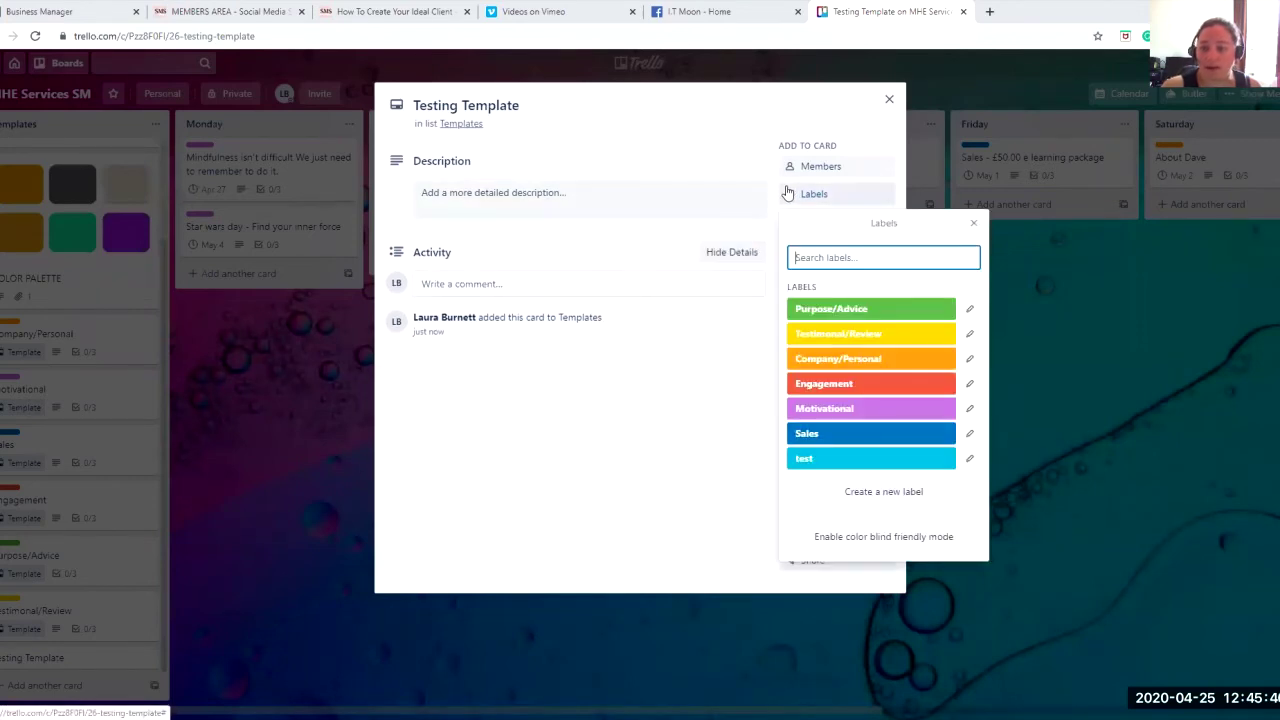
pyautogui.click(851, 491)
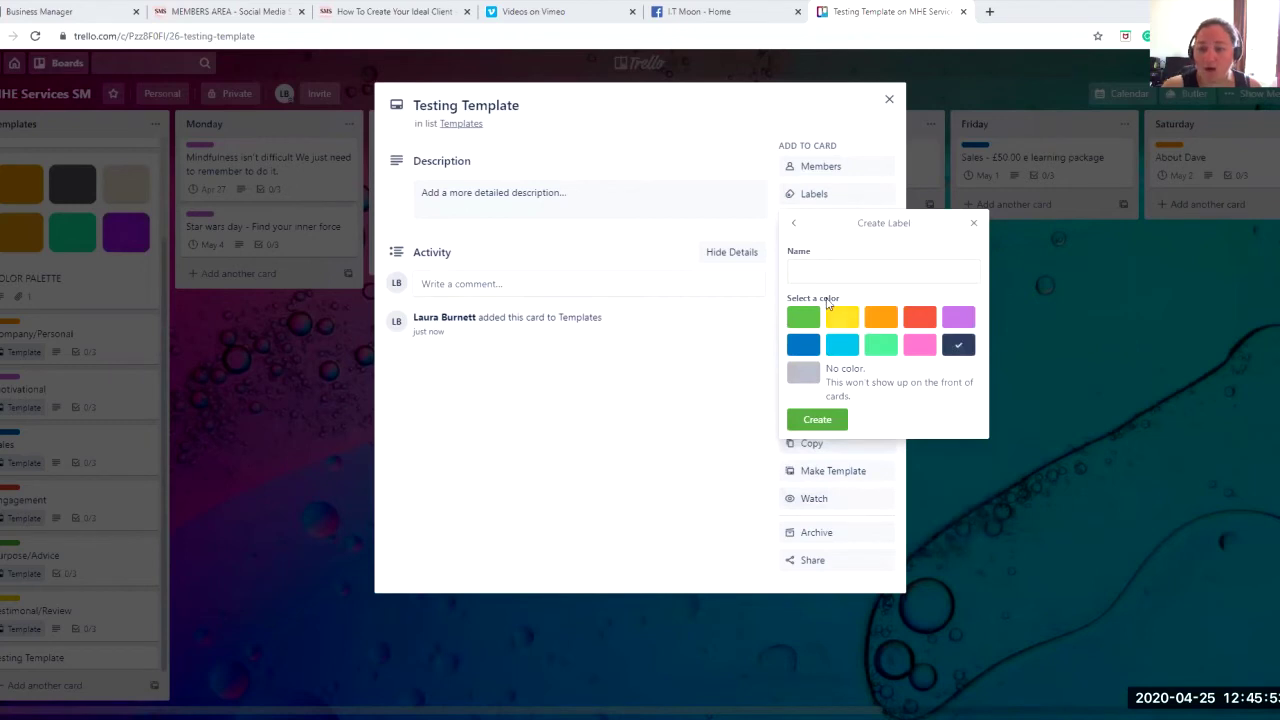
pyautogui.click(832, 265)
pyautogui.write('Tes')
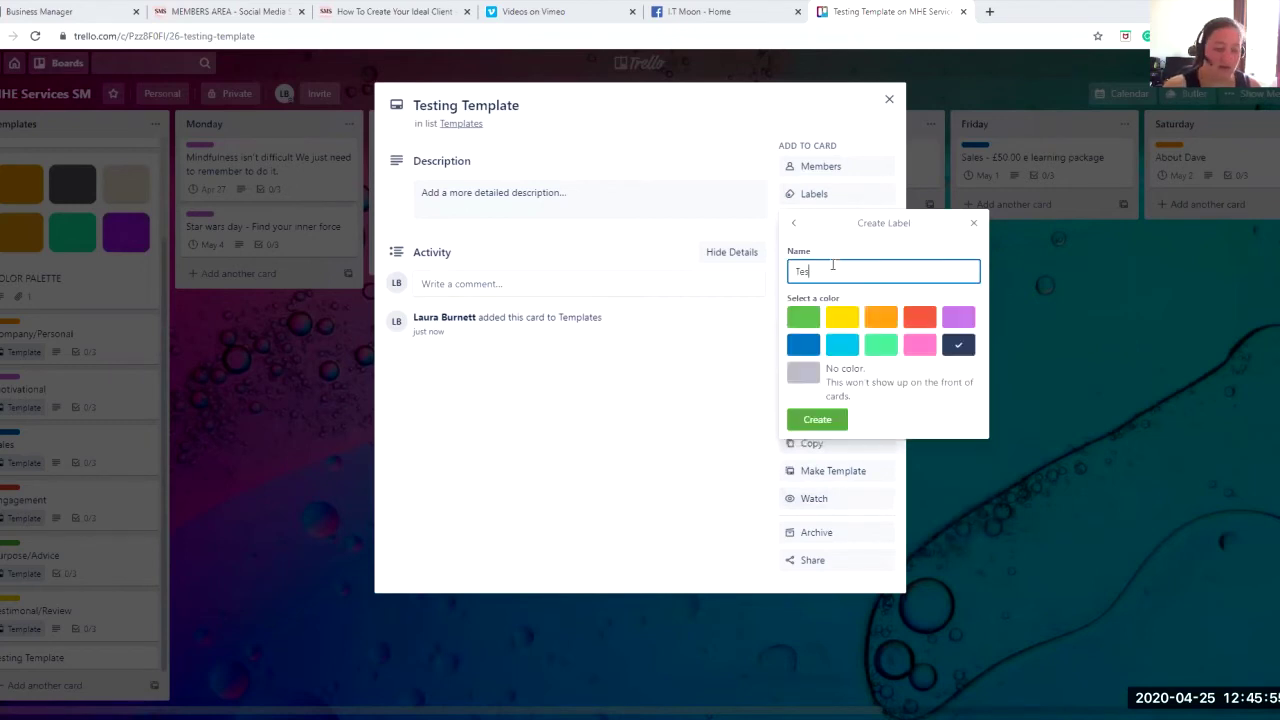
pyautogui.write('ting Template')
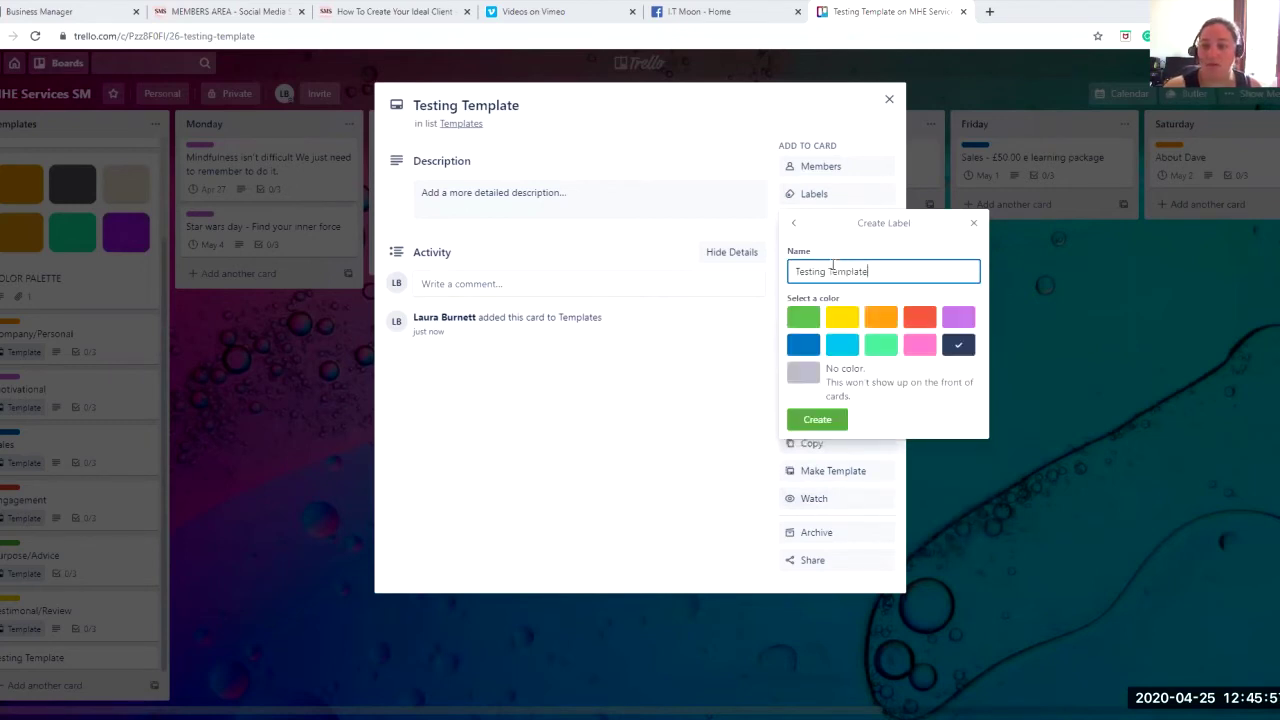
pyautogui.click(815, 422)
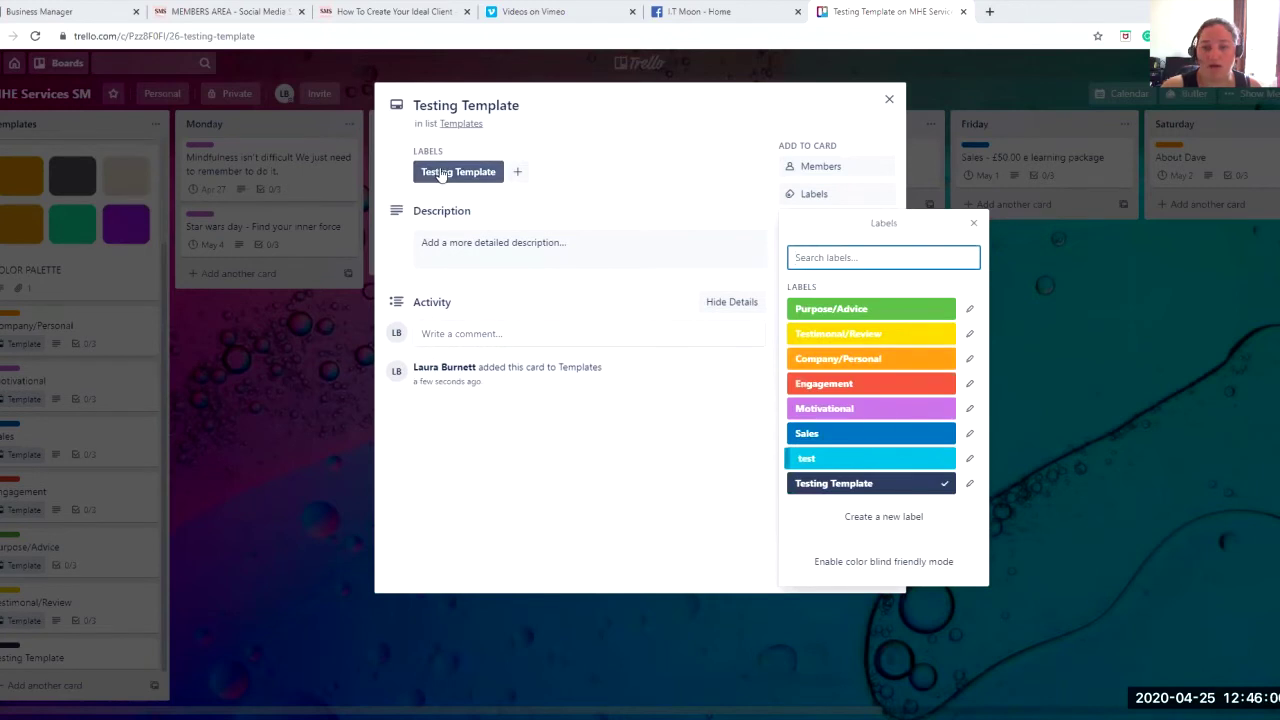
pyautogui.click(536, 315)
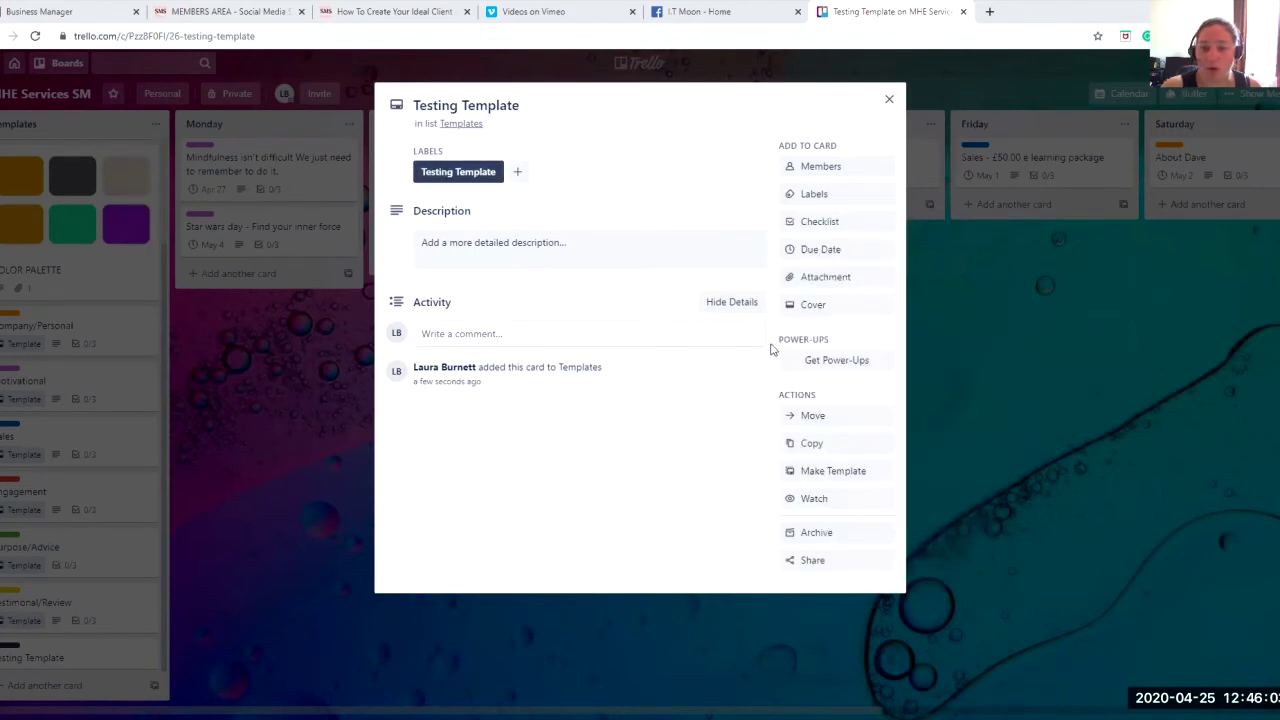
# Add a copy of the Purpose/Advice FB Checklist to the Testing Template card
pyautogui.click(808, 222)
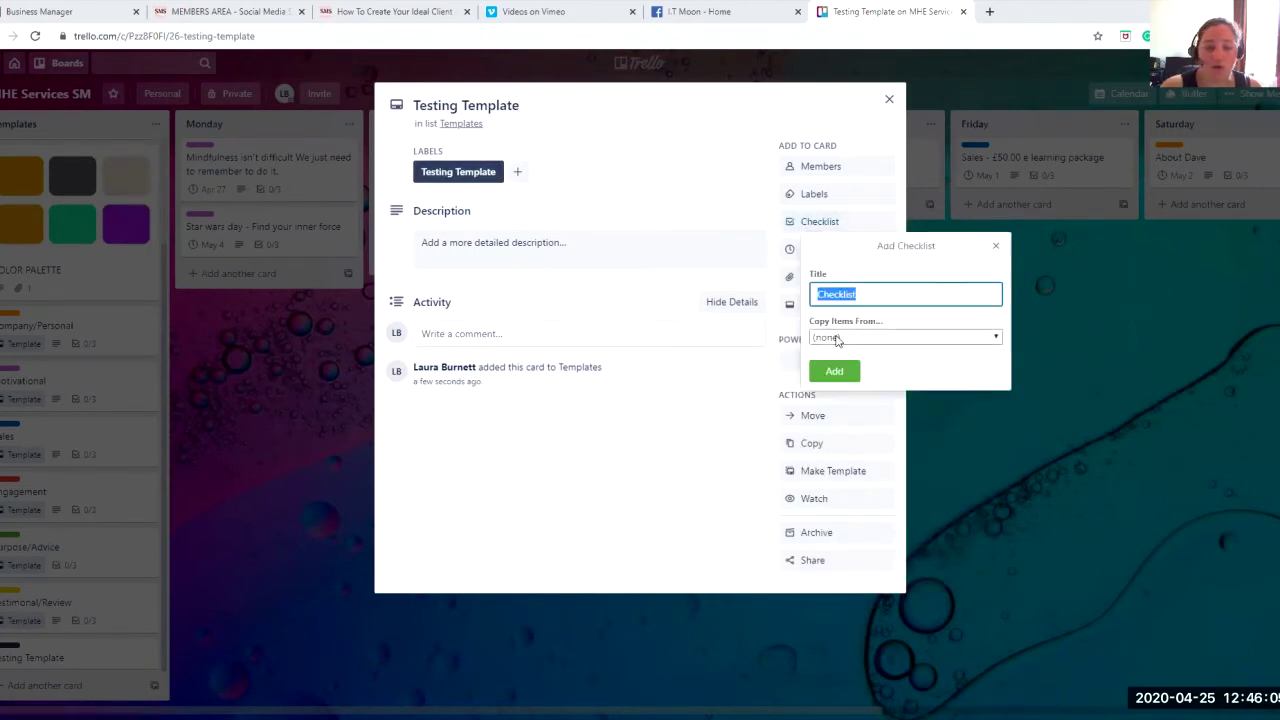
pyautogui.click(838, 340)
pyautogui.scroll(-3, 870, 486)
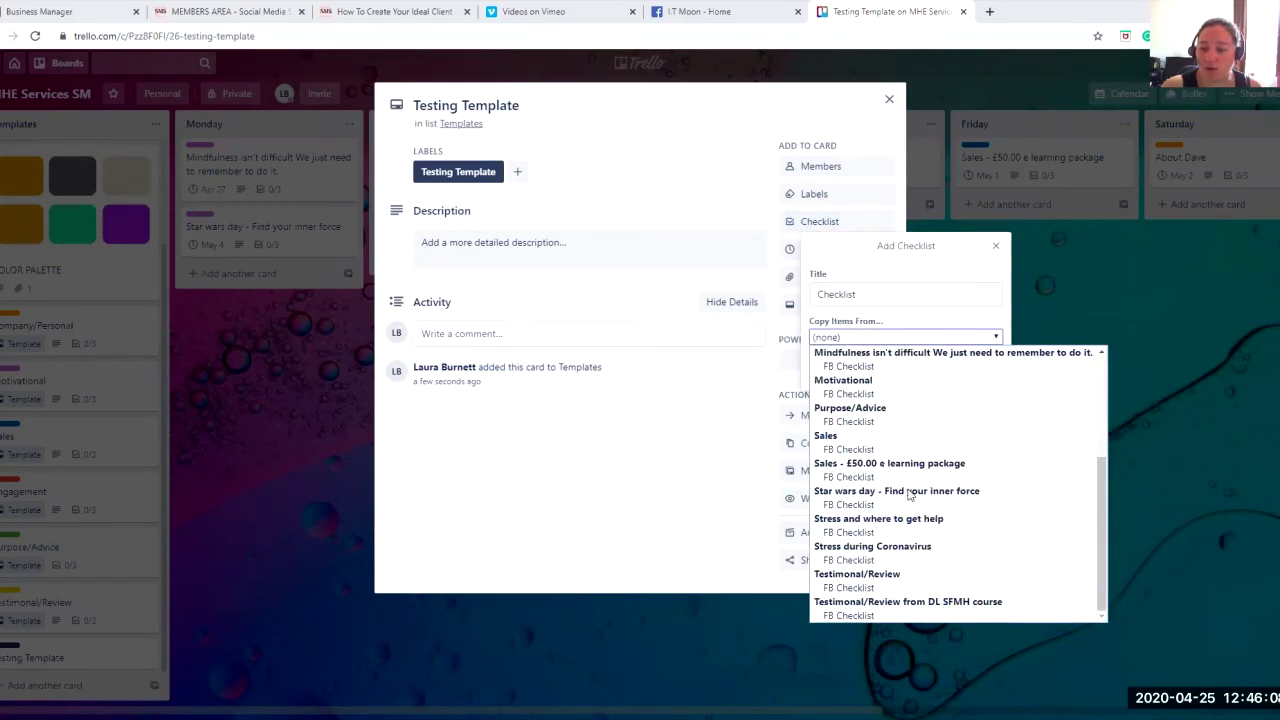
pyautogui.click(855, 421)
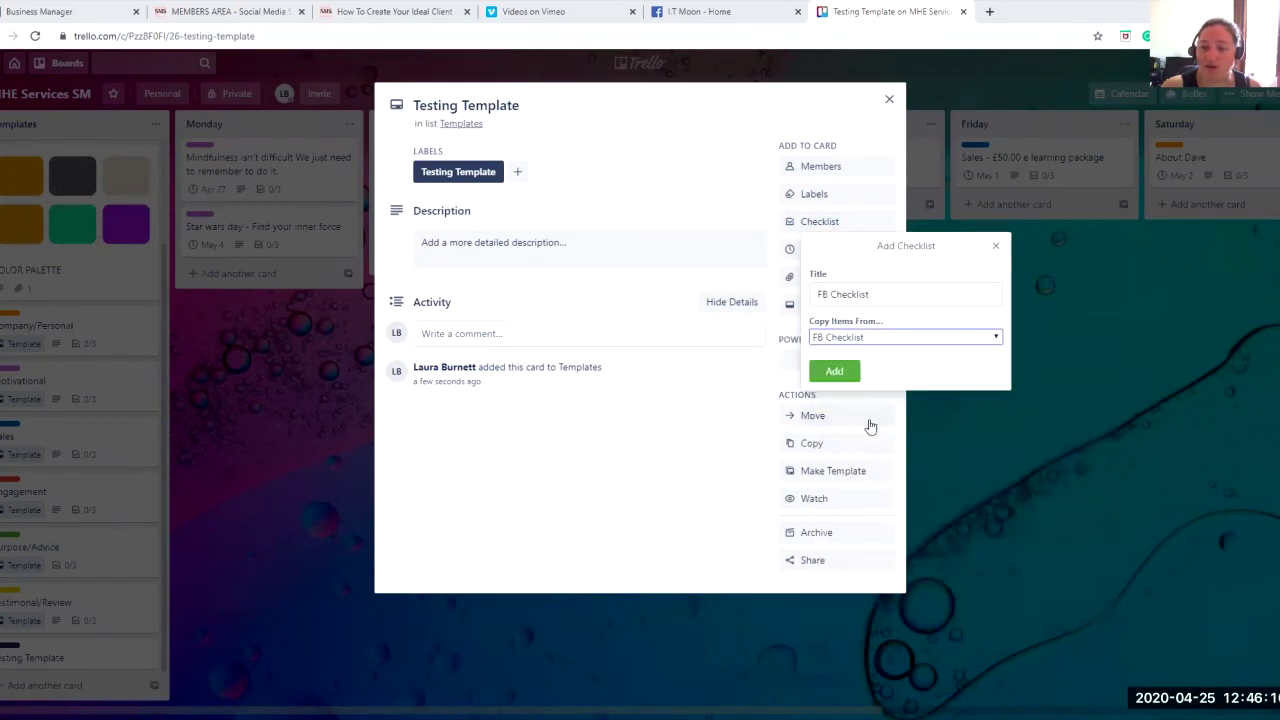
pyautogui.press('Return')
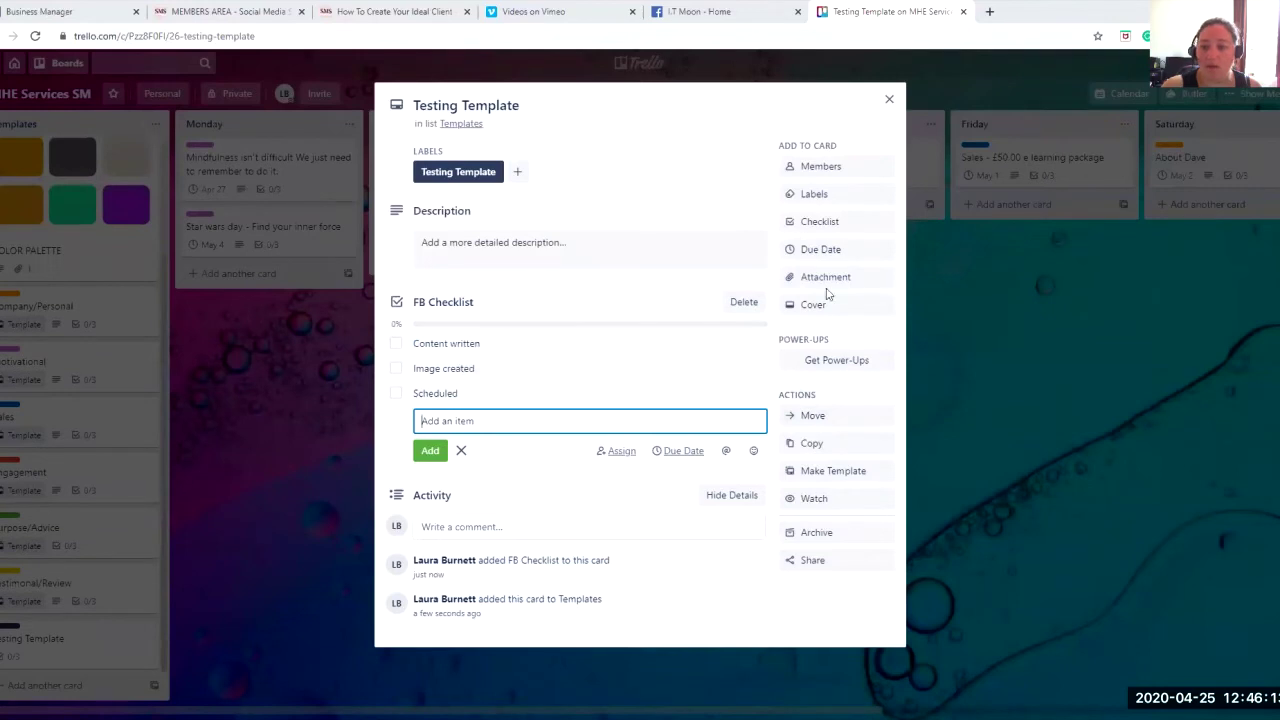
# Add a Twitter checklist with items Hashtags, Content, Image and Schedule
pyautogui.click(822, 223)
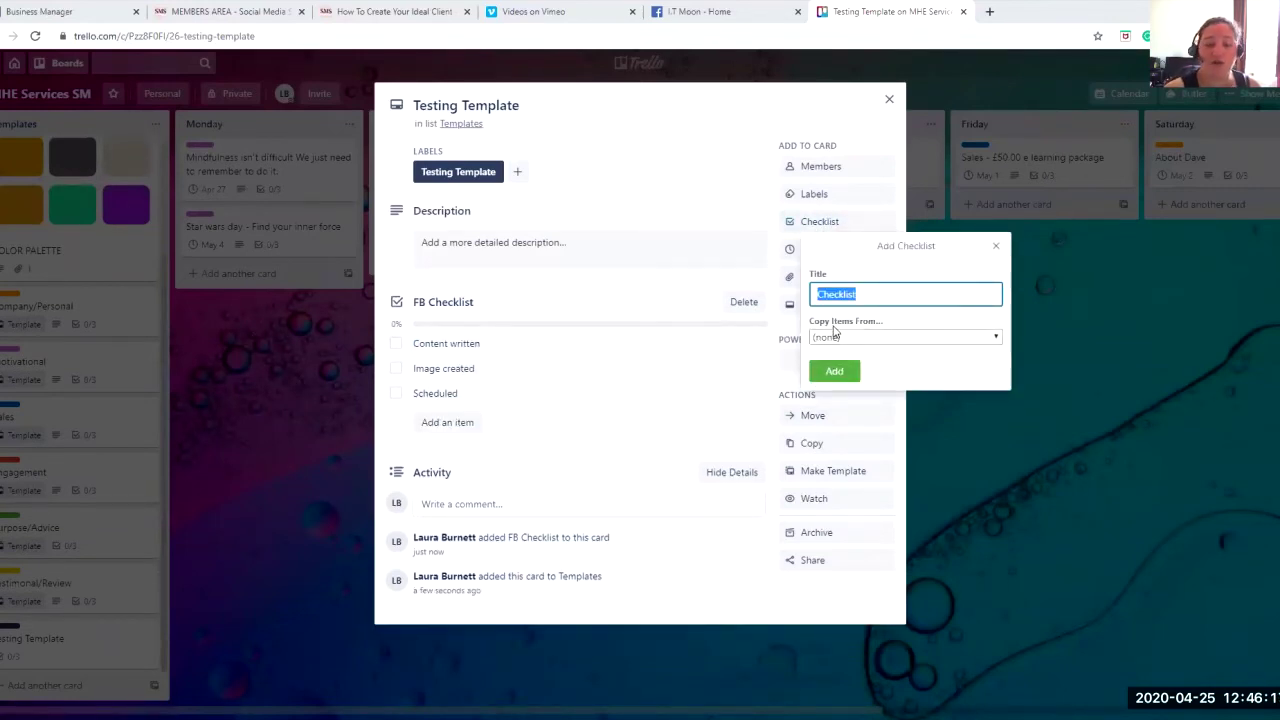
pyautogui.write('Twitter')
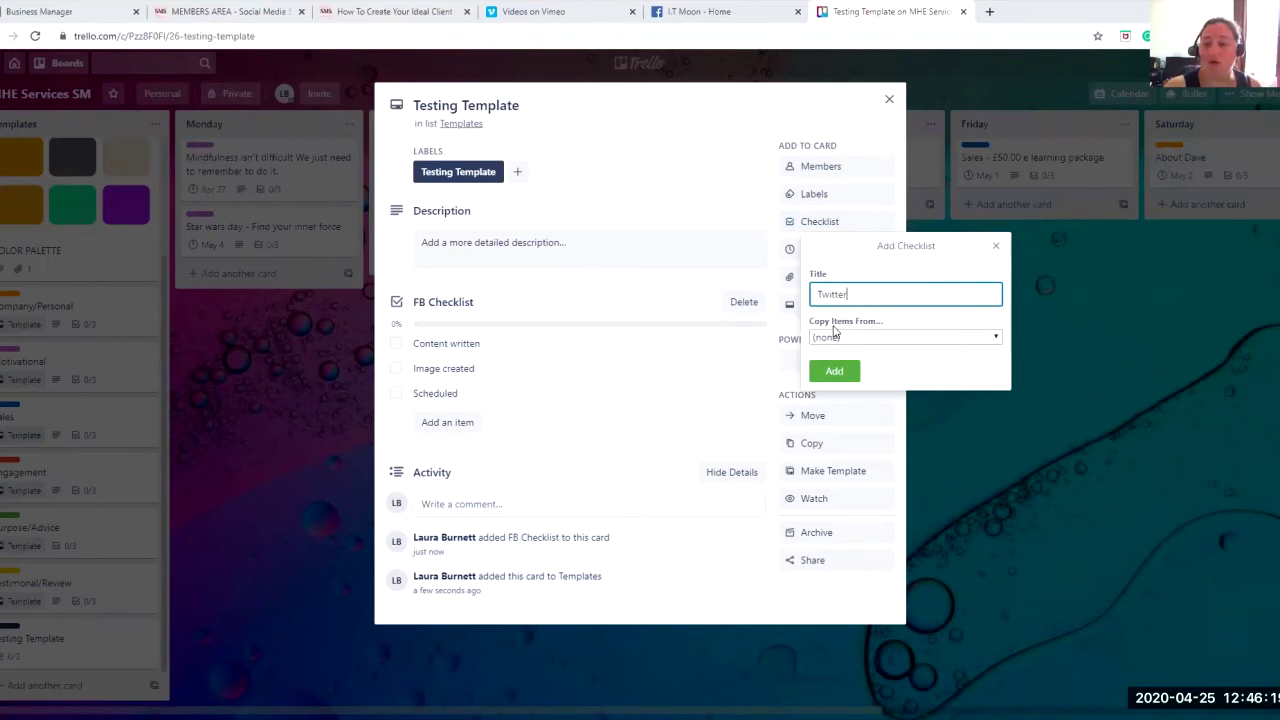
pyautogui.click(833, 372)
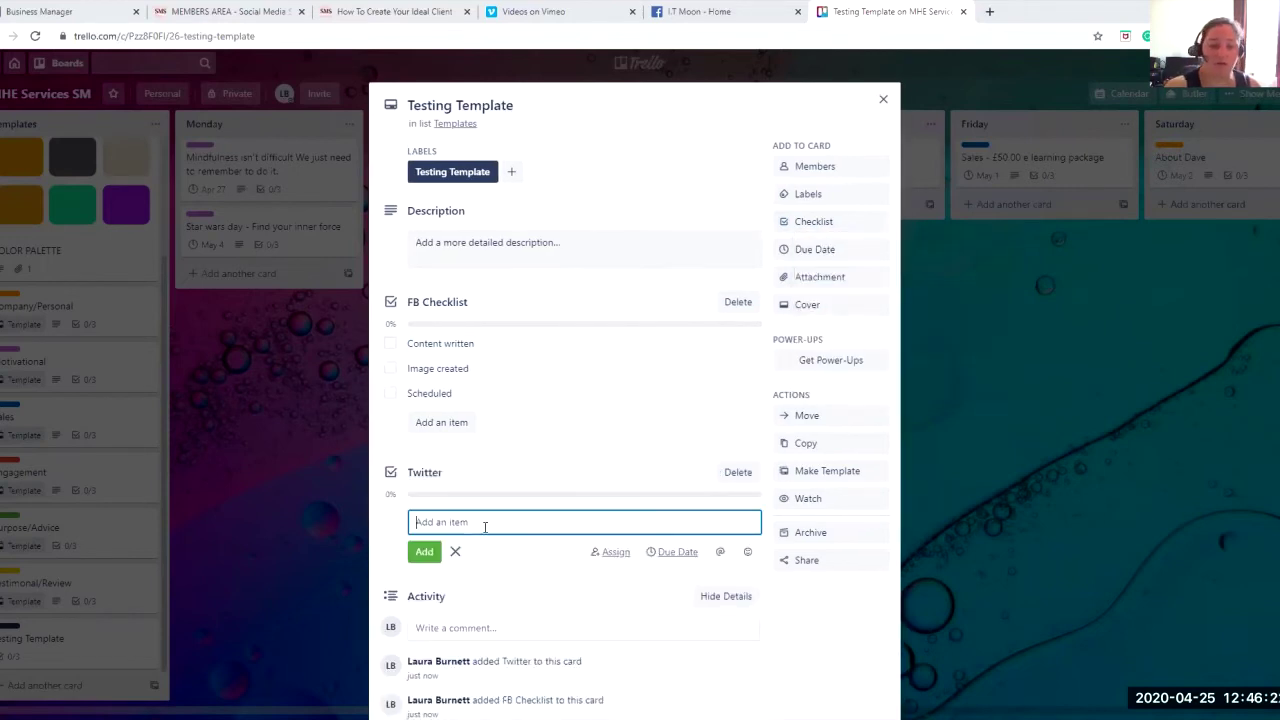
pyautogui.write('Hashtags')
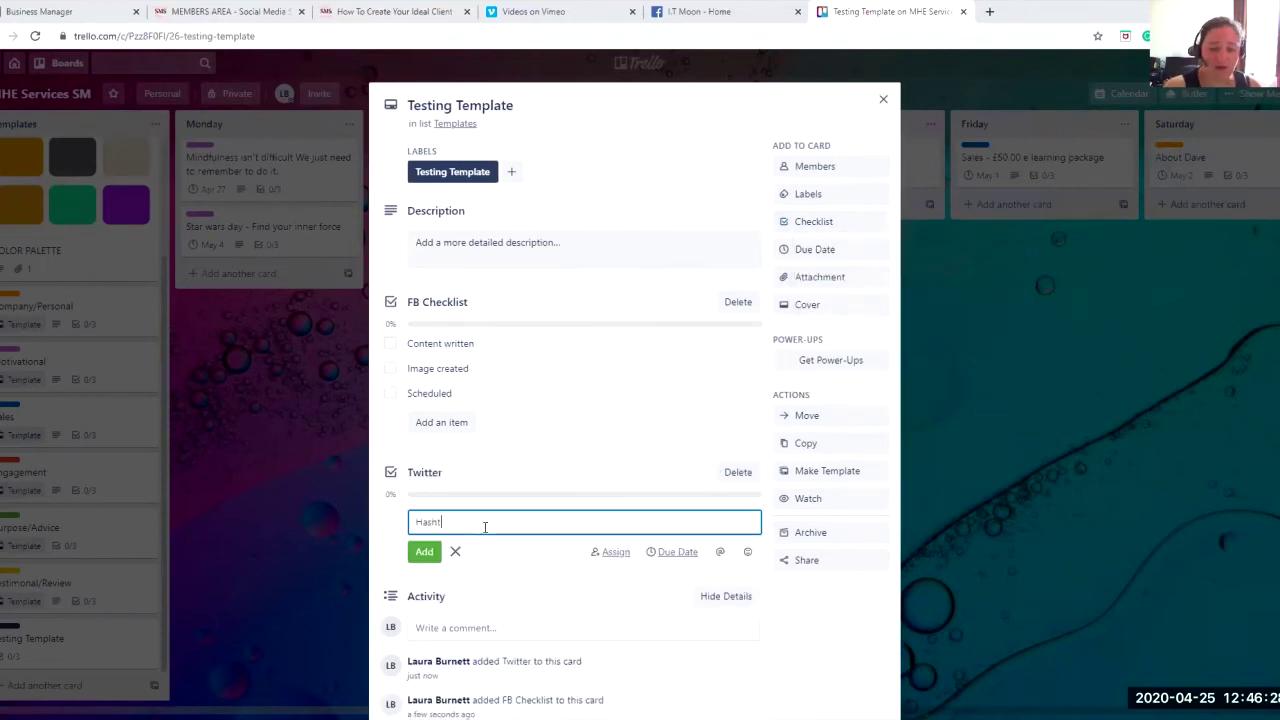
pyautogui.click(424, 552)
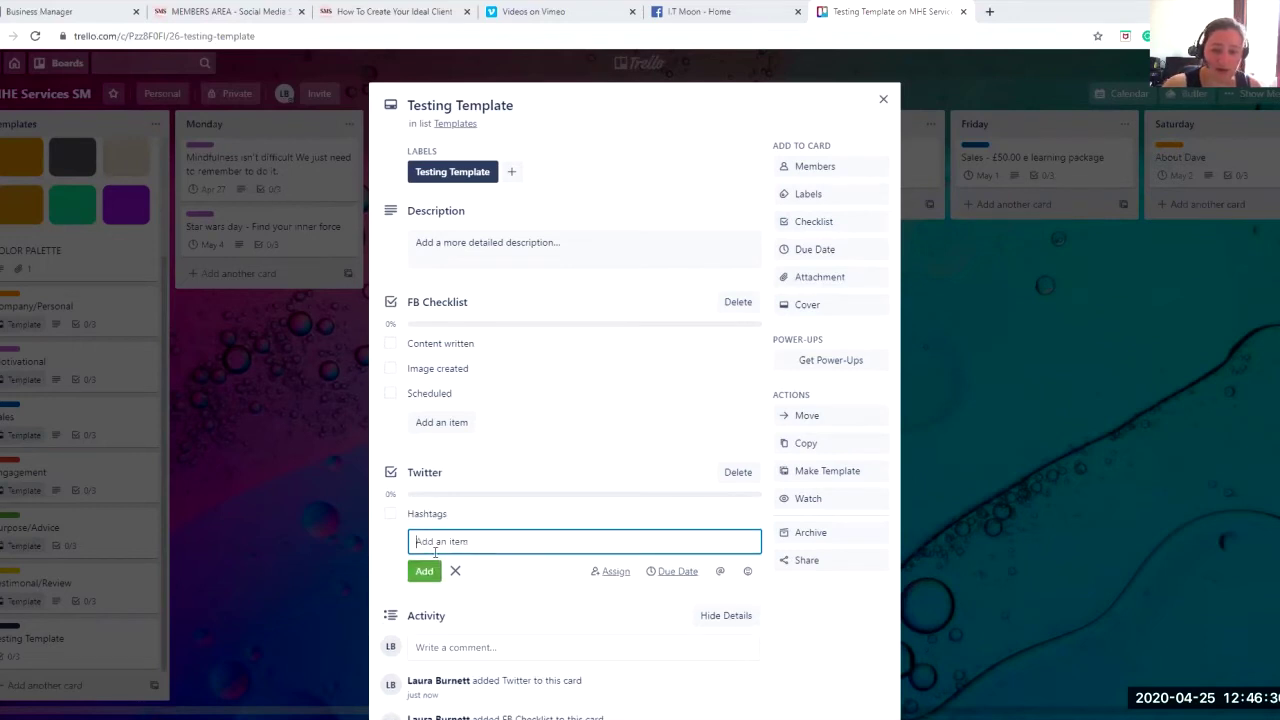
pyautogui.write('Content')
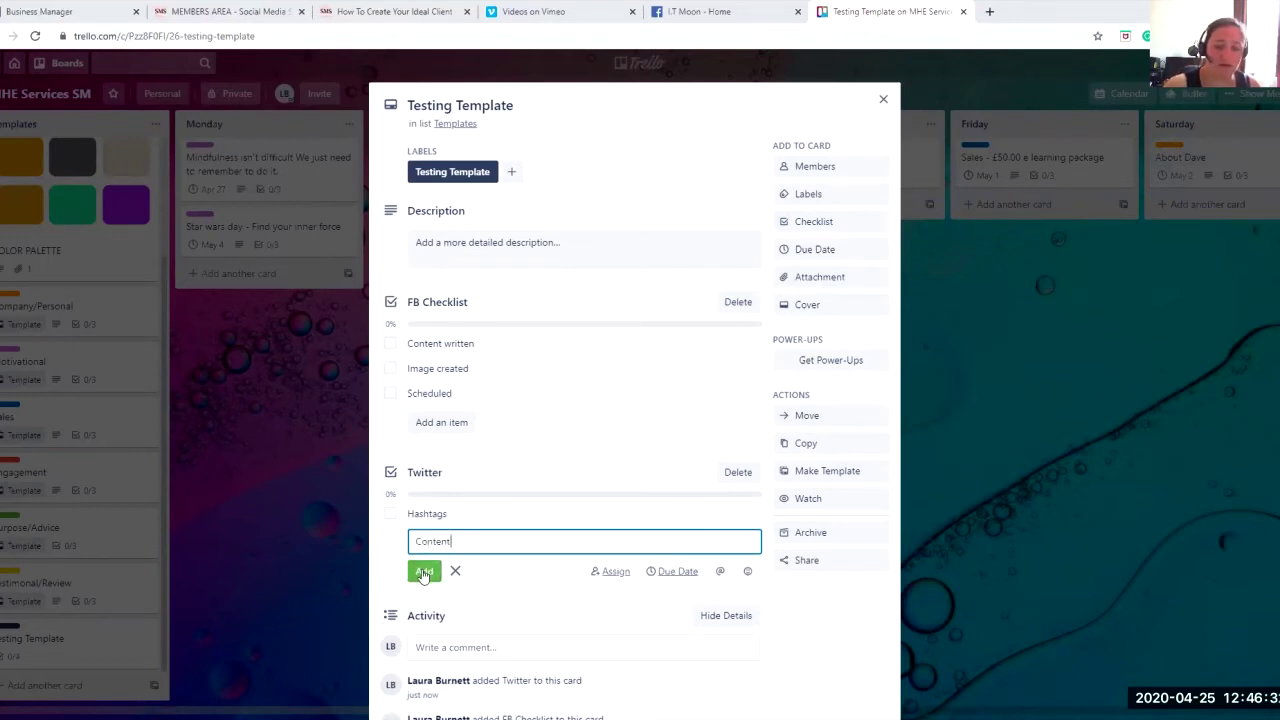
pyautogui.click(423, 572)
pyautogui.write('Image')
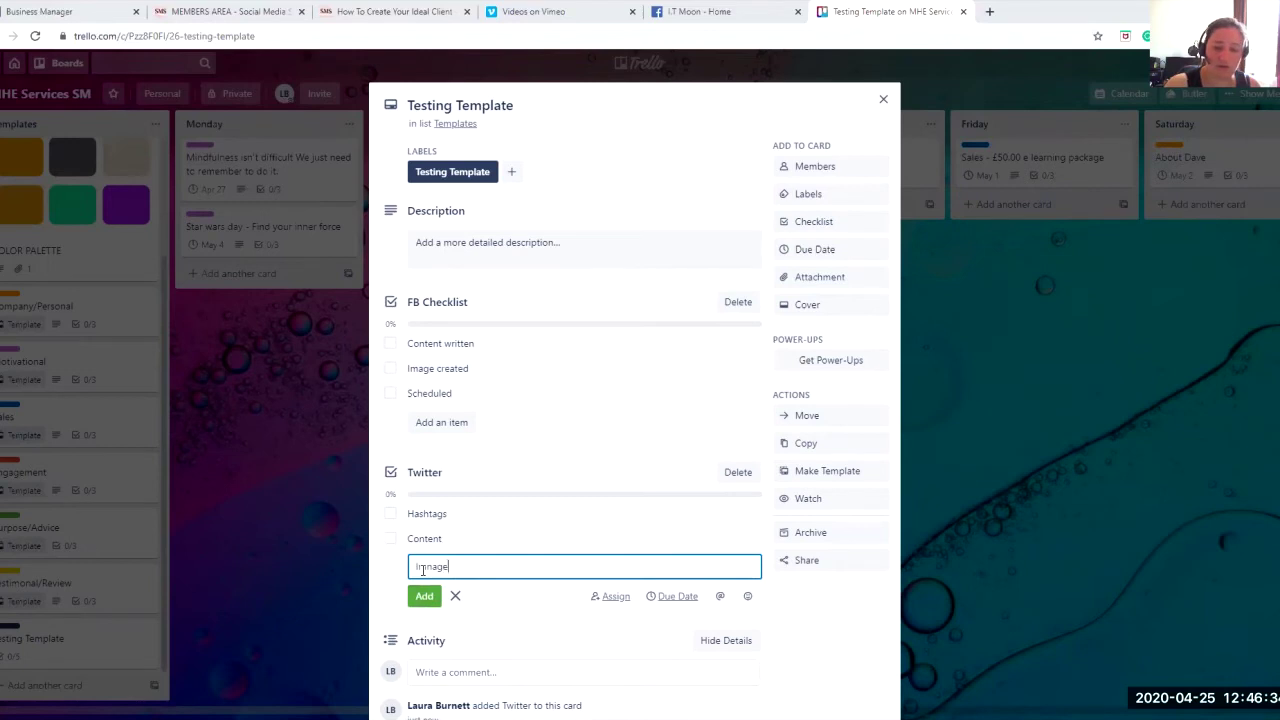
pyautogui.click(436, 593)
pyautogui.write('Schedule')
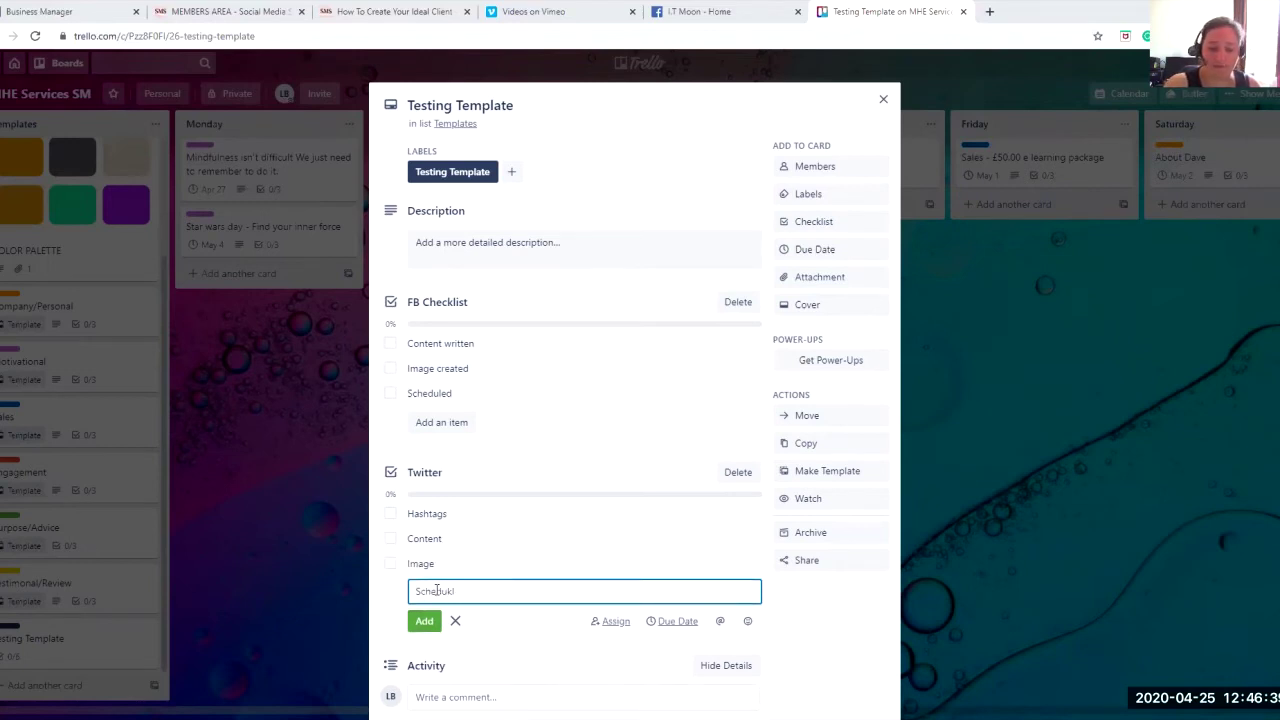
pyautogui.press('Return')
pyautogui.click(832, 626)
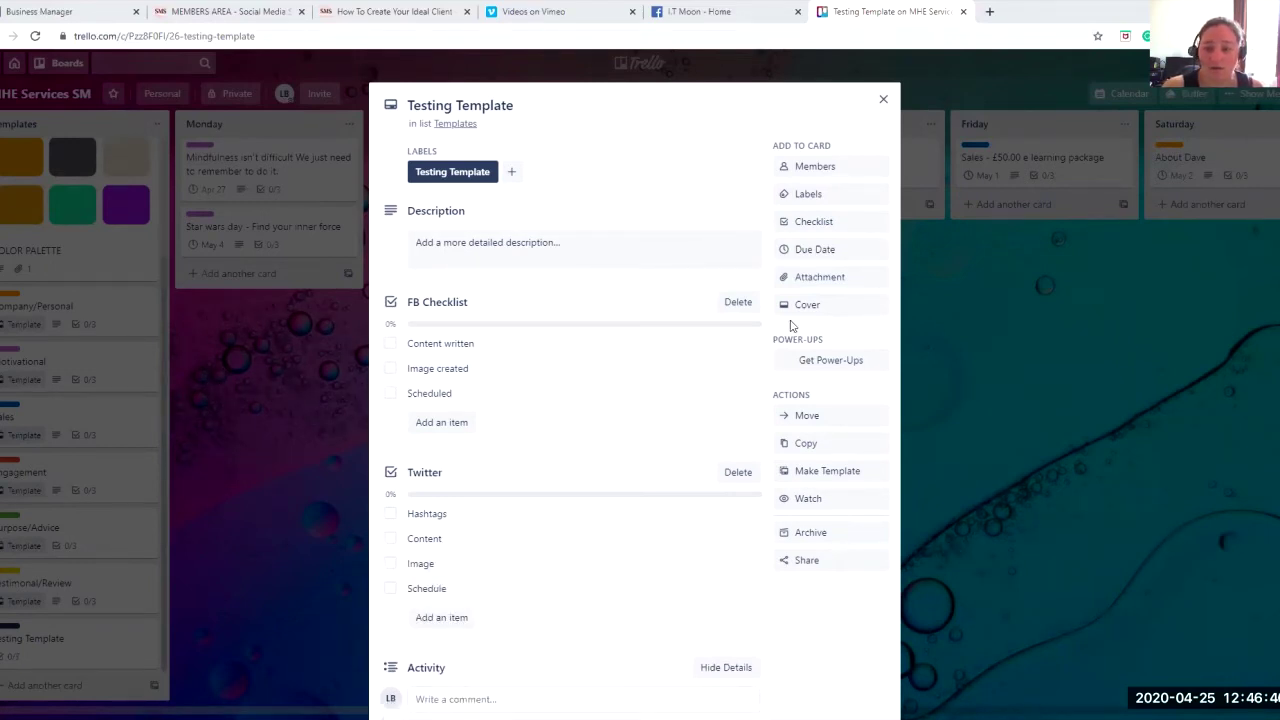
# Make Testing Template a template card, preview its Create Card from Template panel, then close it
pyautogui.click(815, 473)
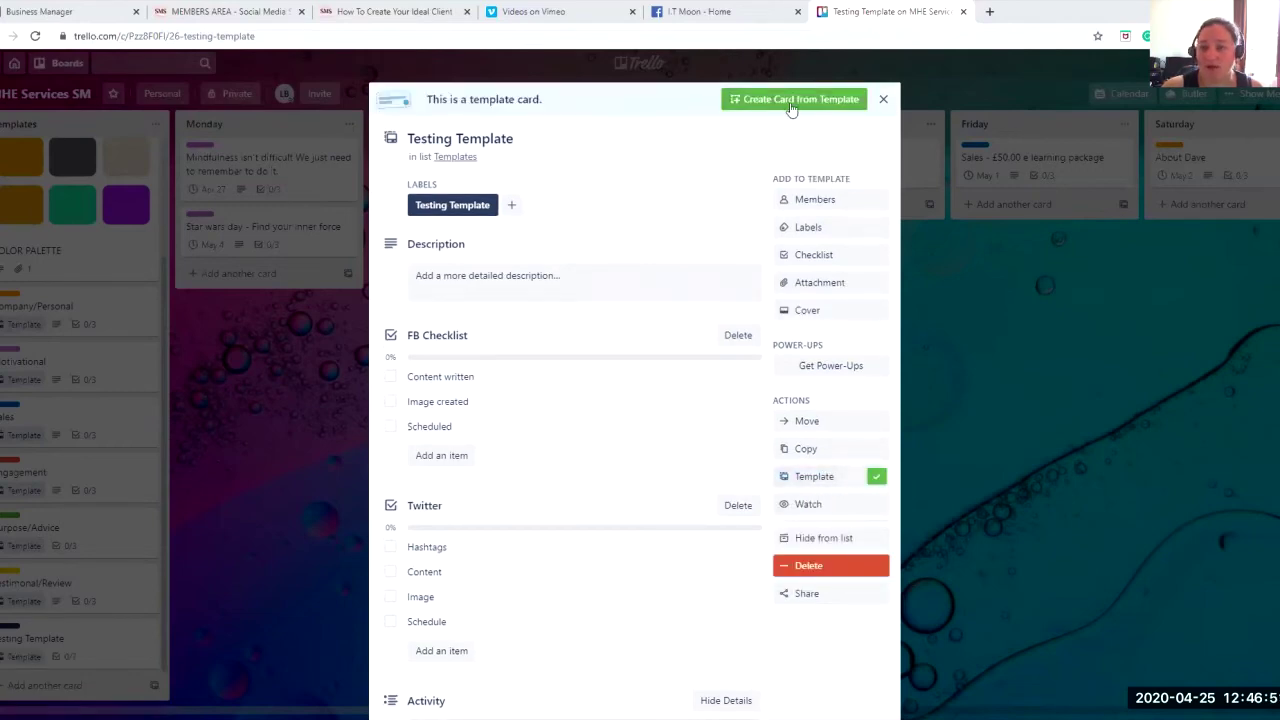
pyautogui.click(229, 326)
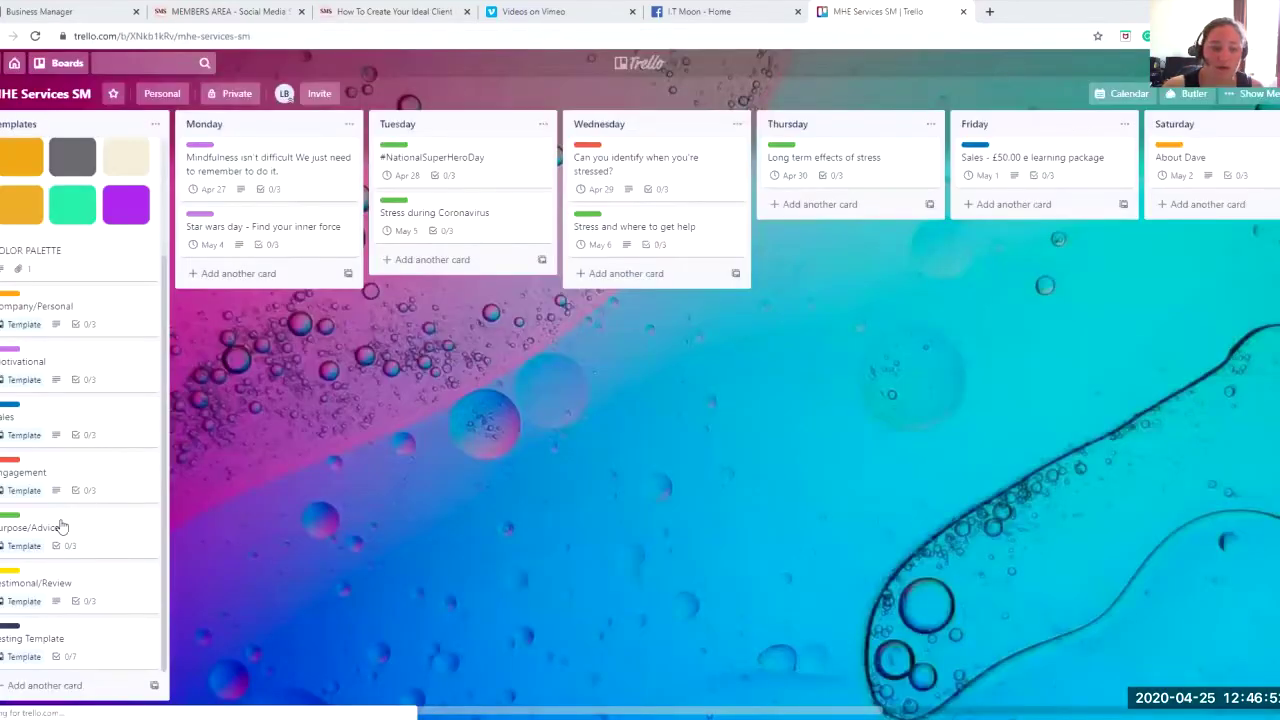
pyautogui.click(33, 645)
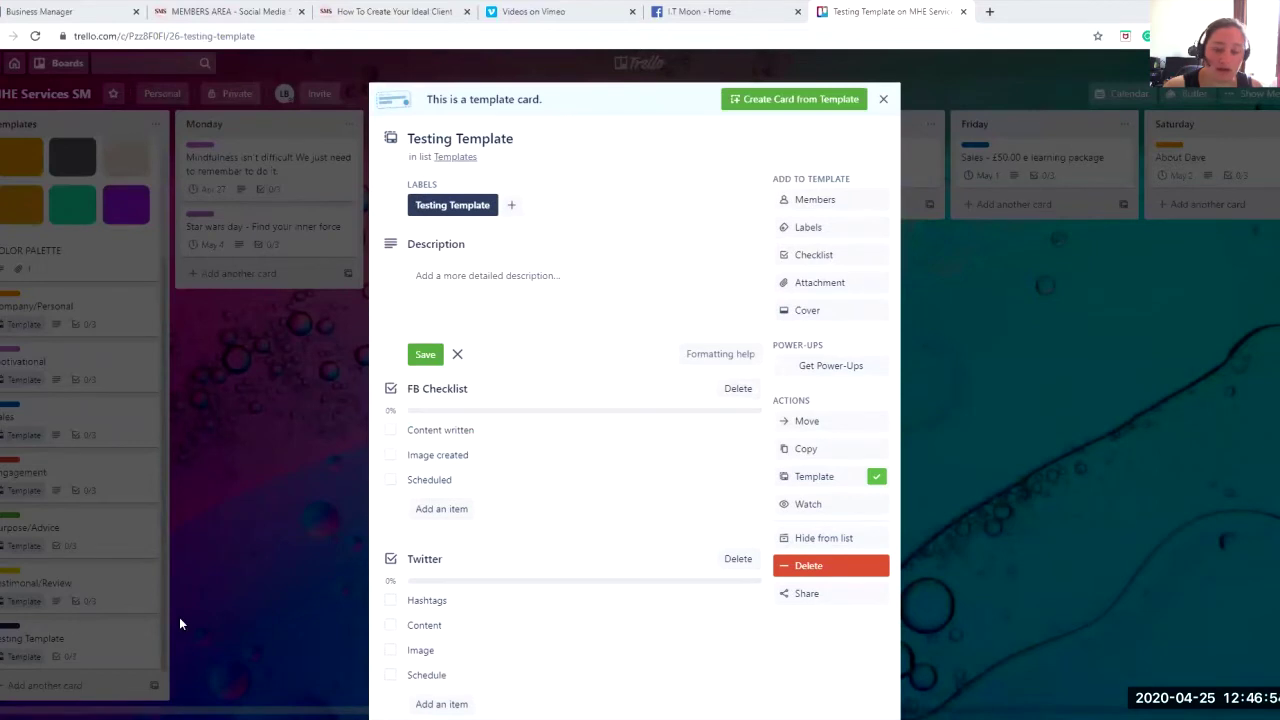
pyautogui.click(835, 100)
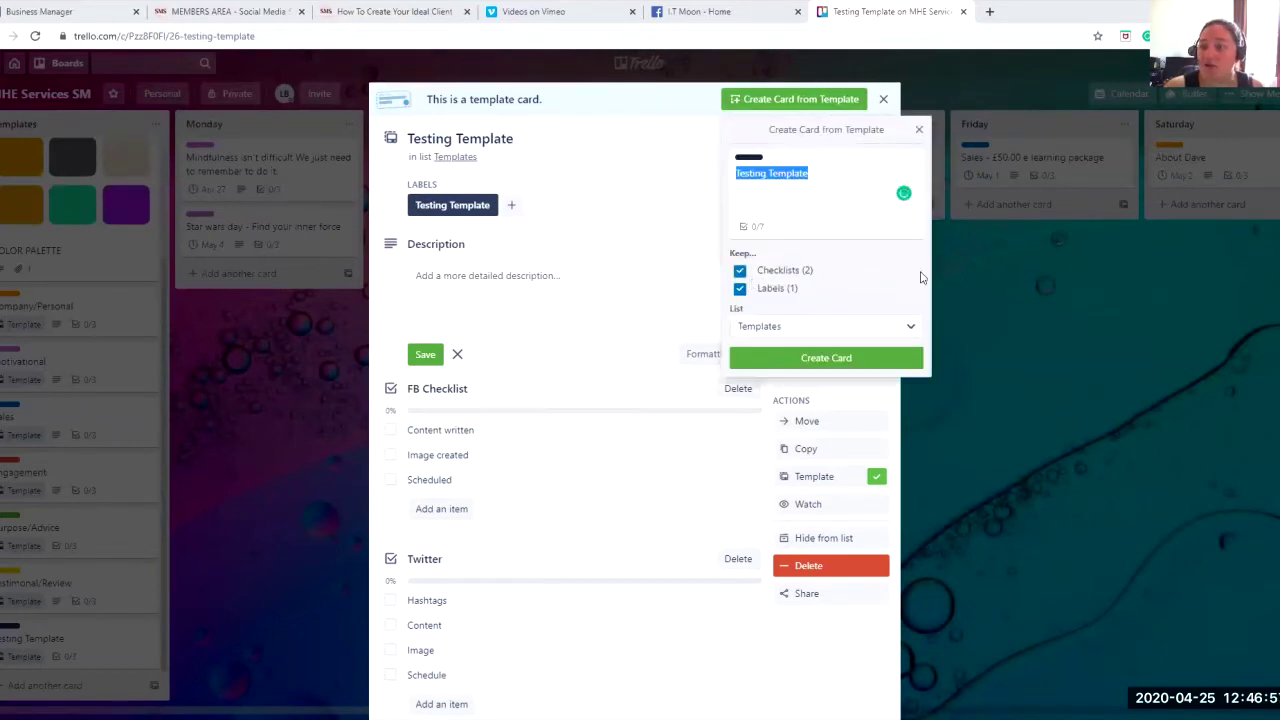
pyautogui.click(922, 132)
pyautogui.click(919, 131)
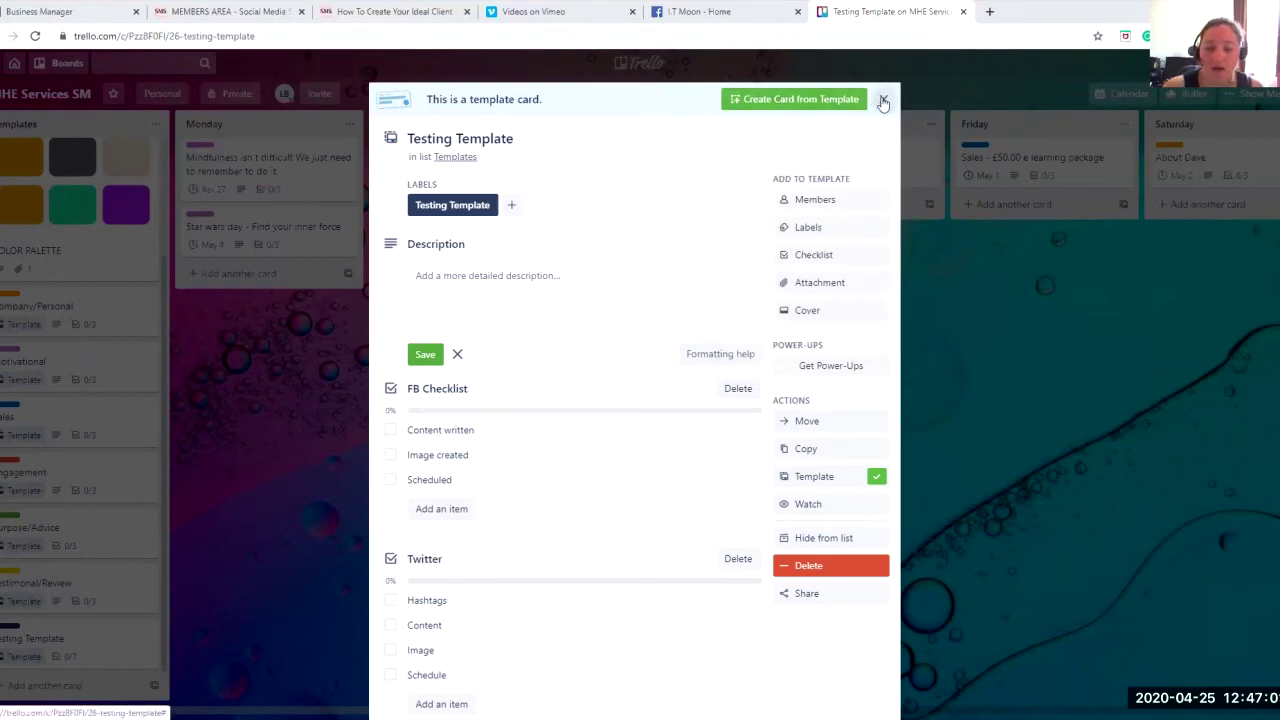
pyautogui.click(882, 99)
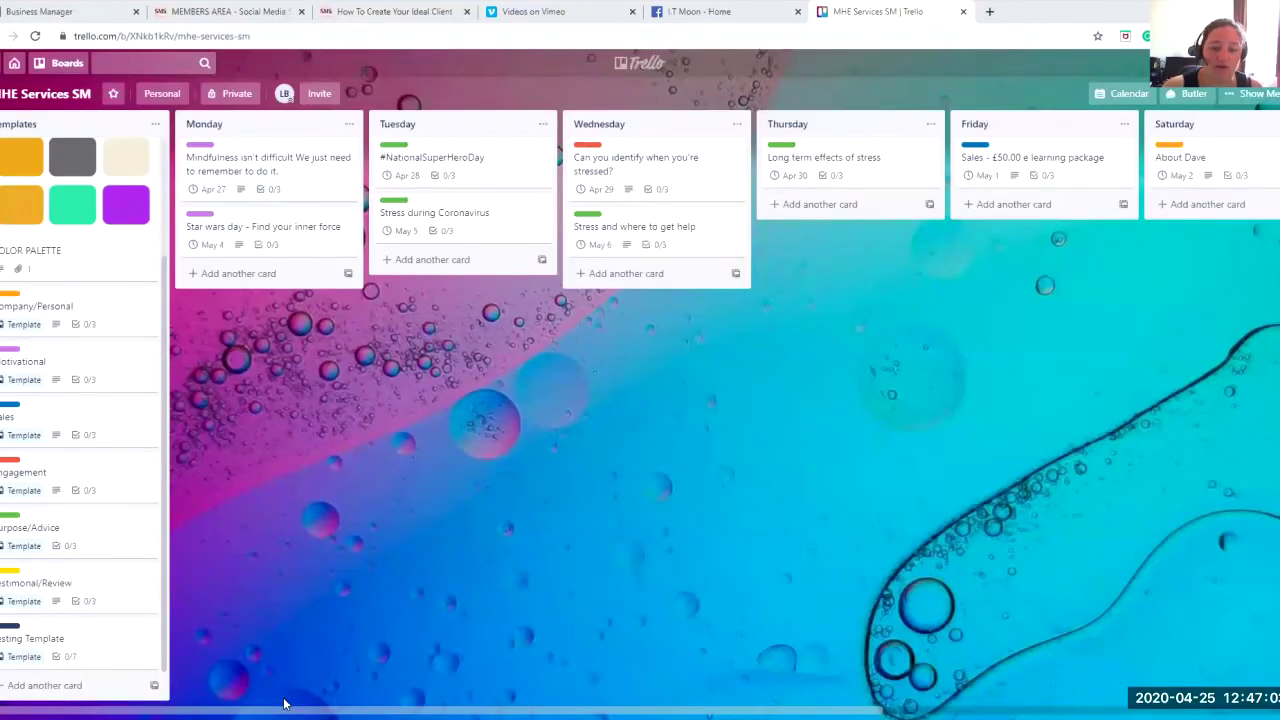
# Add a 'Forklift advice series' card to the Ideas list
pyautogui.moveTo(286, 703); pyautogui.dragTo(683, 703)
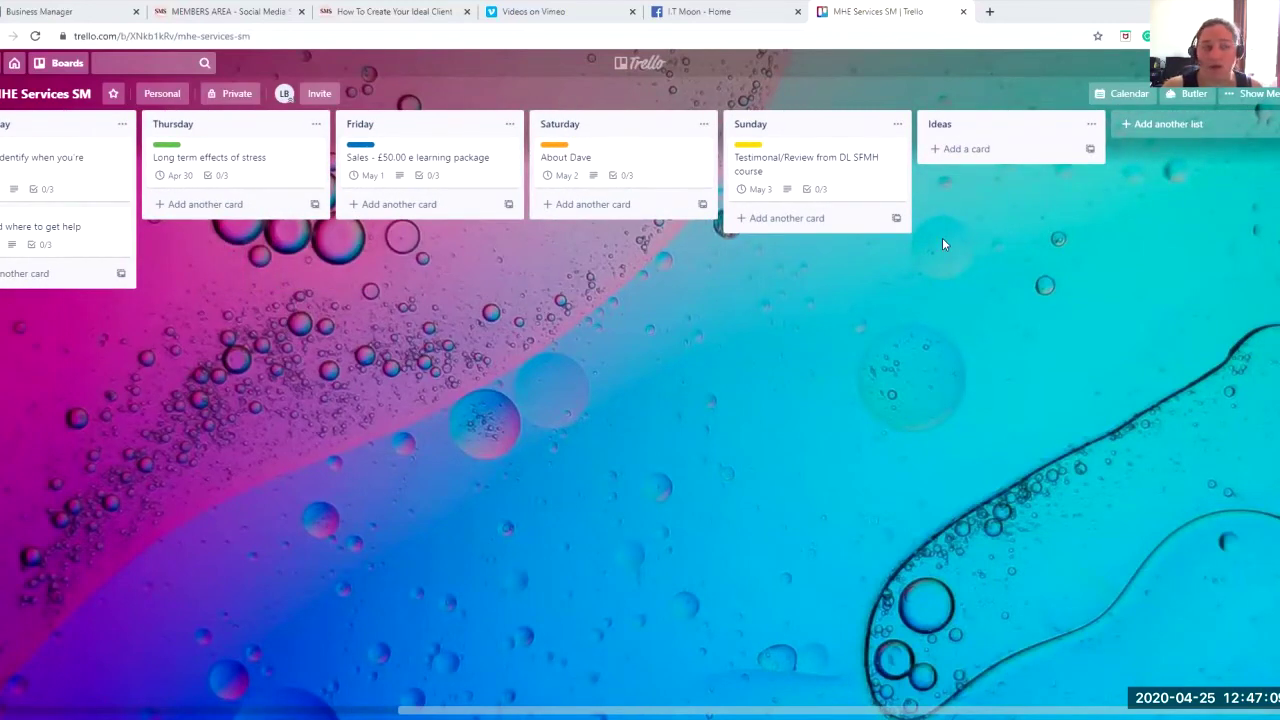
pyautogui.click(975, 150)
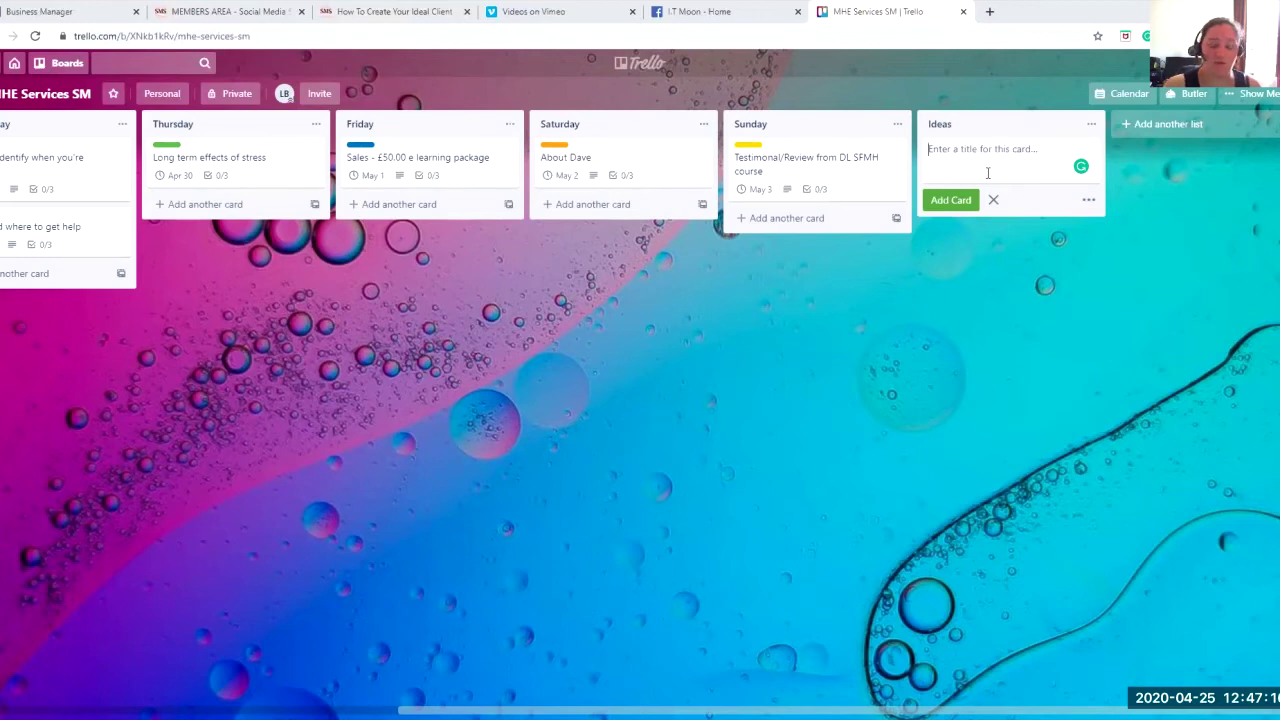
pyautogui.write('Forkl')
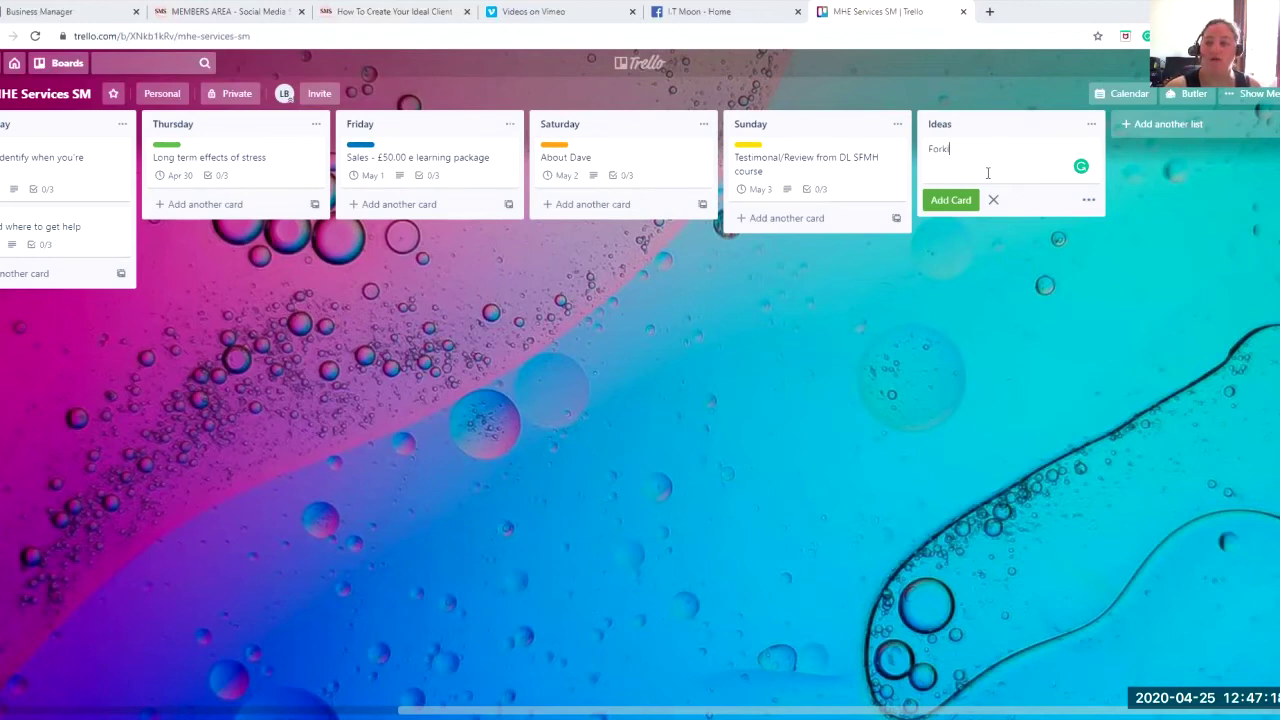
pyautogui.write('ift advice series')
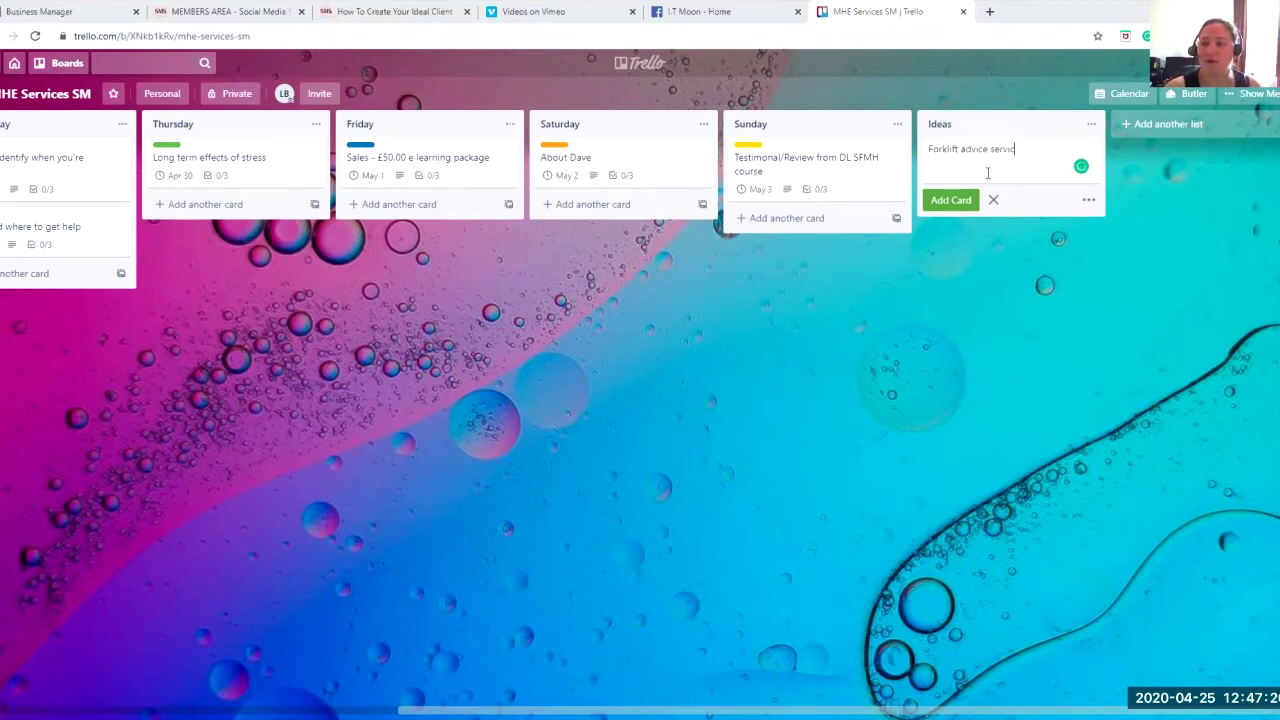
pyautogui.press('Return')
pyautogui.click(994, 228)
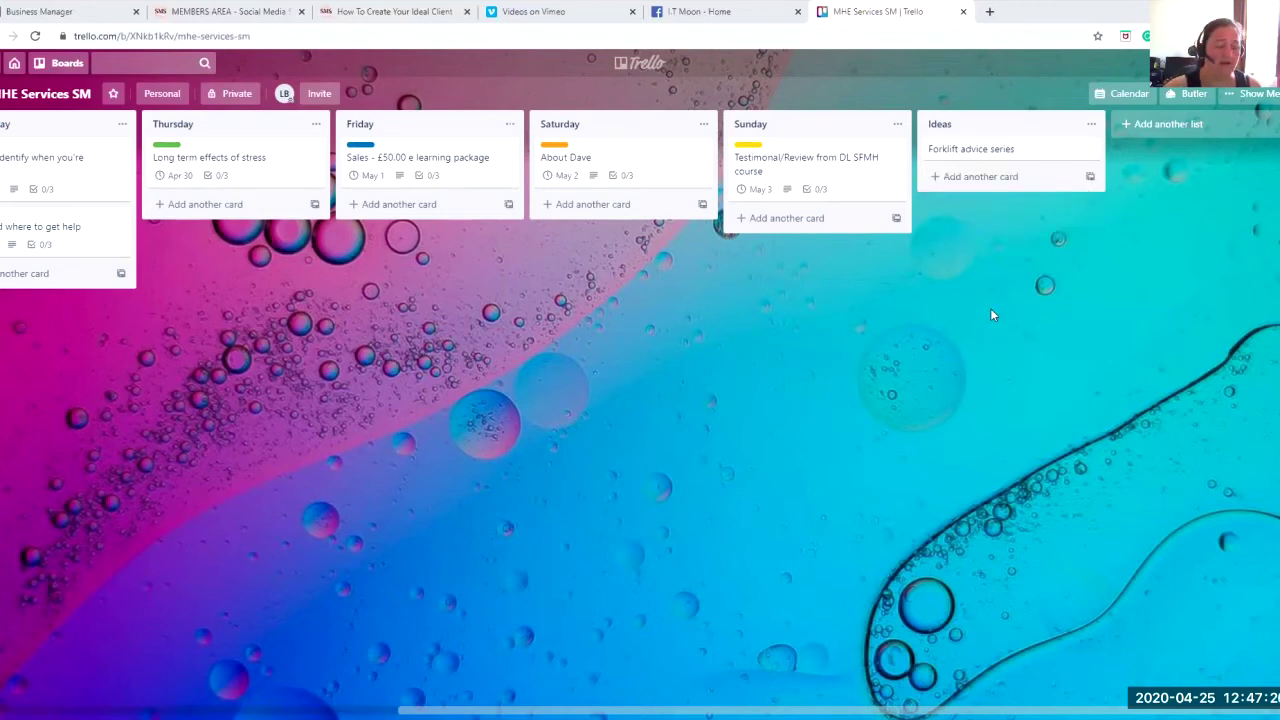
# Start a new list titled 'Twitter'
pyautogui.click(1147, 125)
pyautogui.write('Twitter')
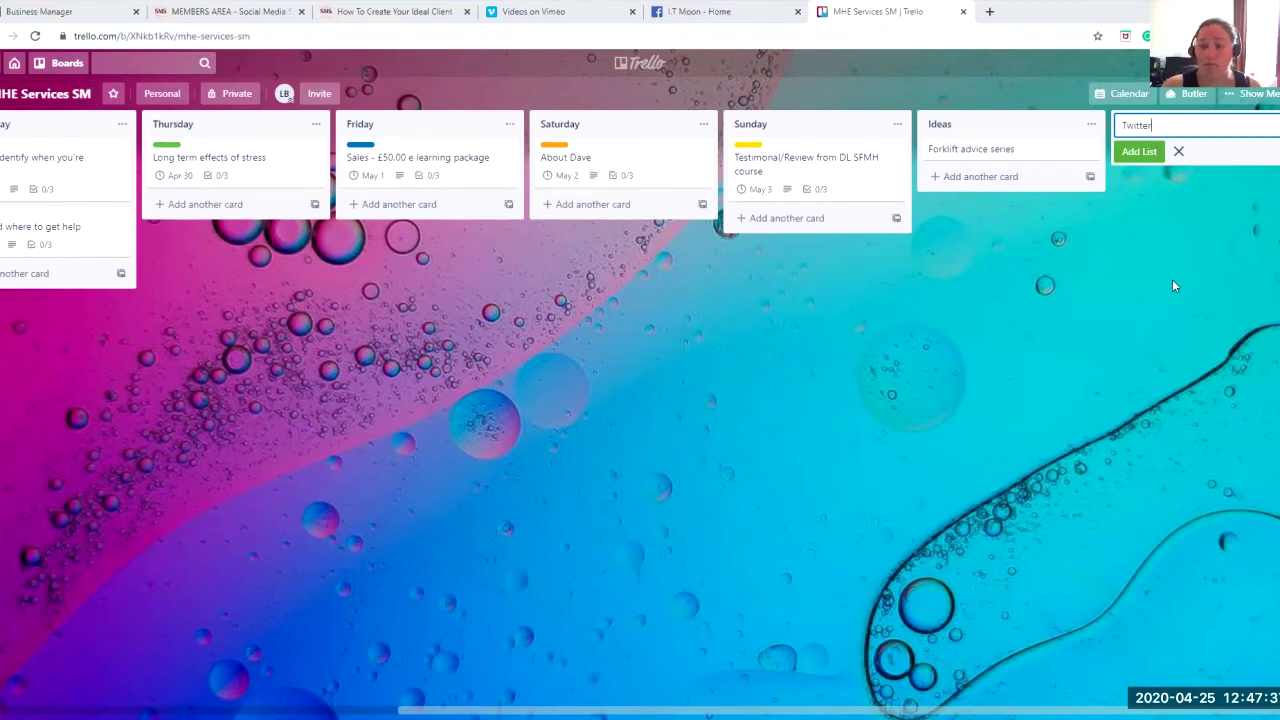
pyautogui.hscroll(-5, 188, 244)
pyautogui.click(209, 164)
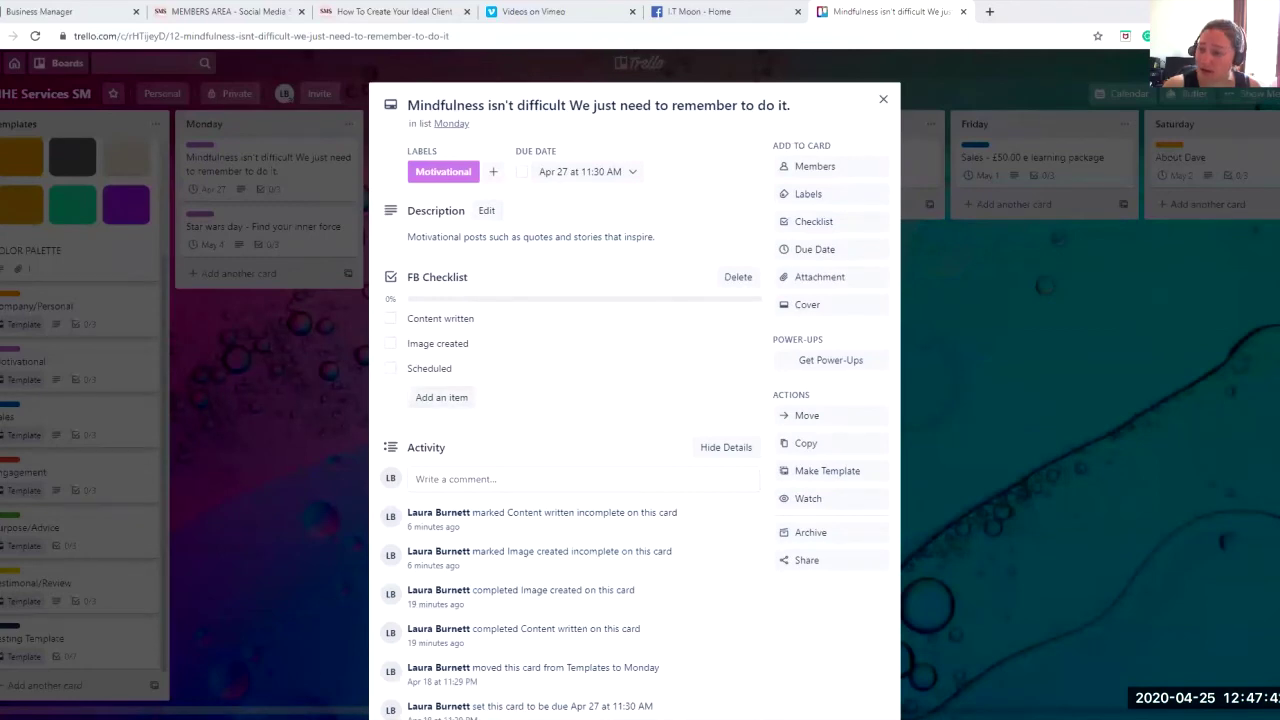
pyautogui.click(250, 535)
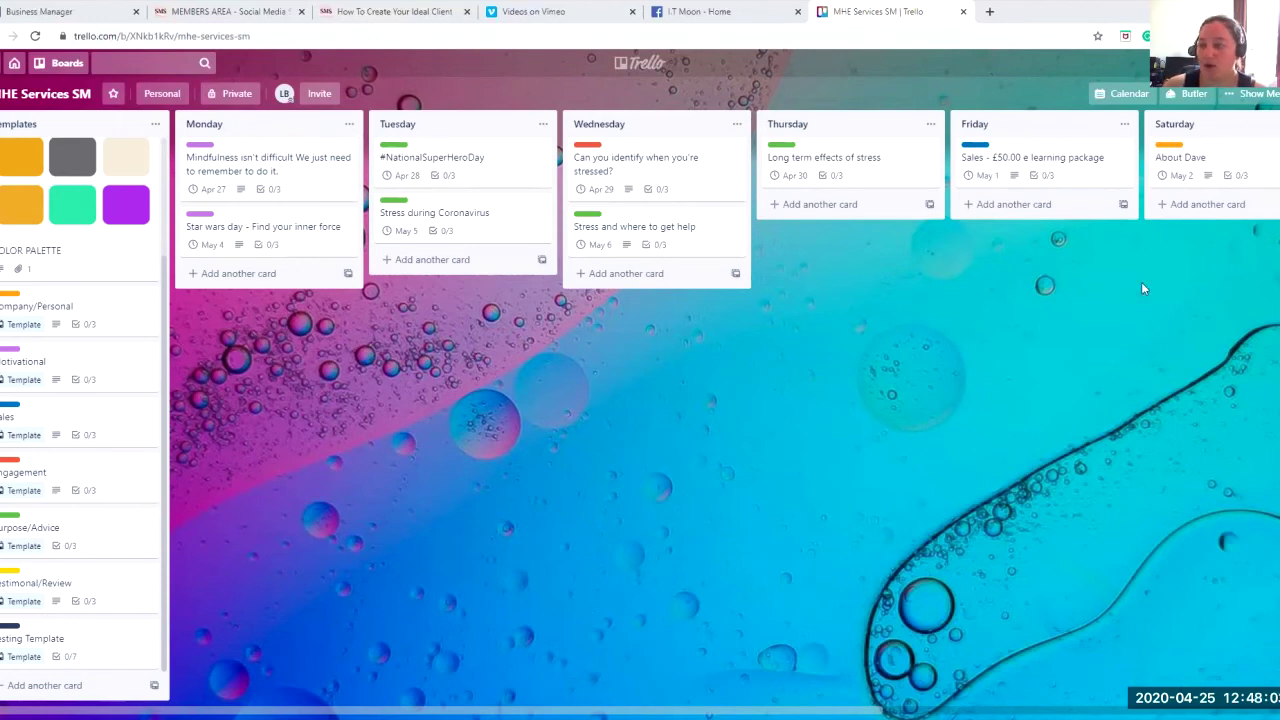
pyautogui.click(1250, 93)
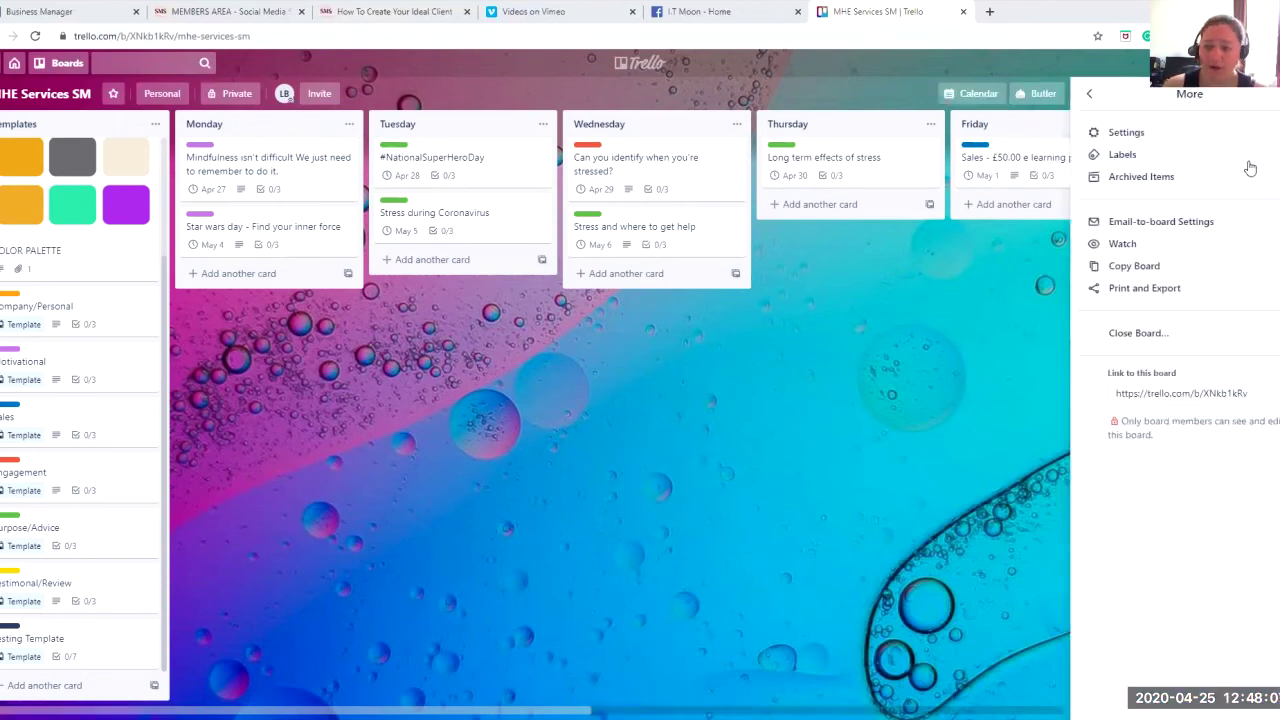
# Copy the board as 'Your Company Name SM' with no team selected and create it
pyautogui.click(1132, 265)
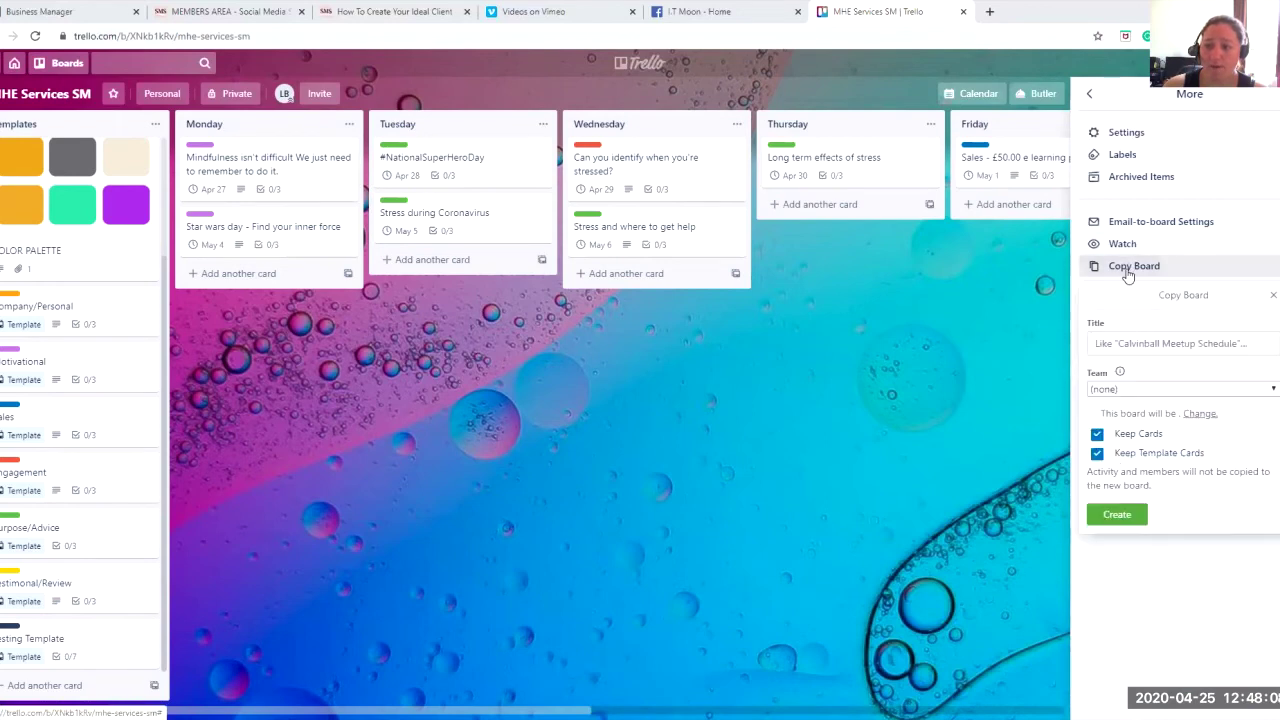
pyautogui.click(1163, 343)
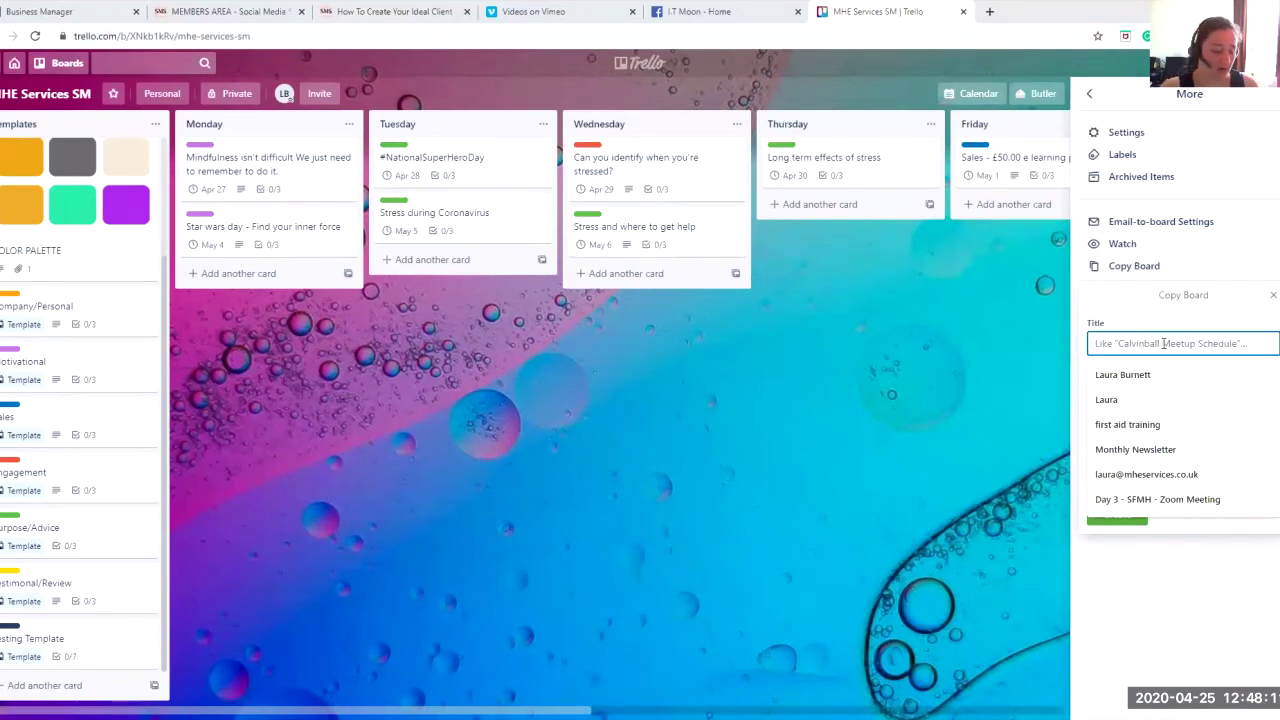
pyautogui.write('Your Company Name SM')
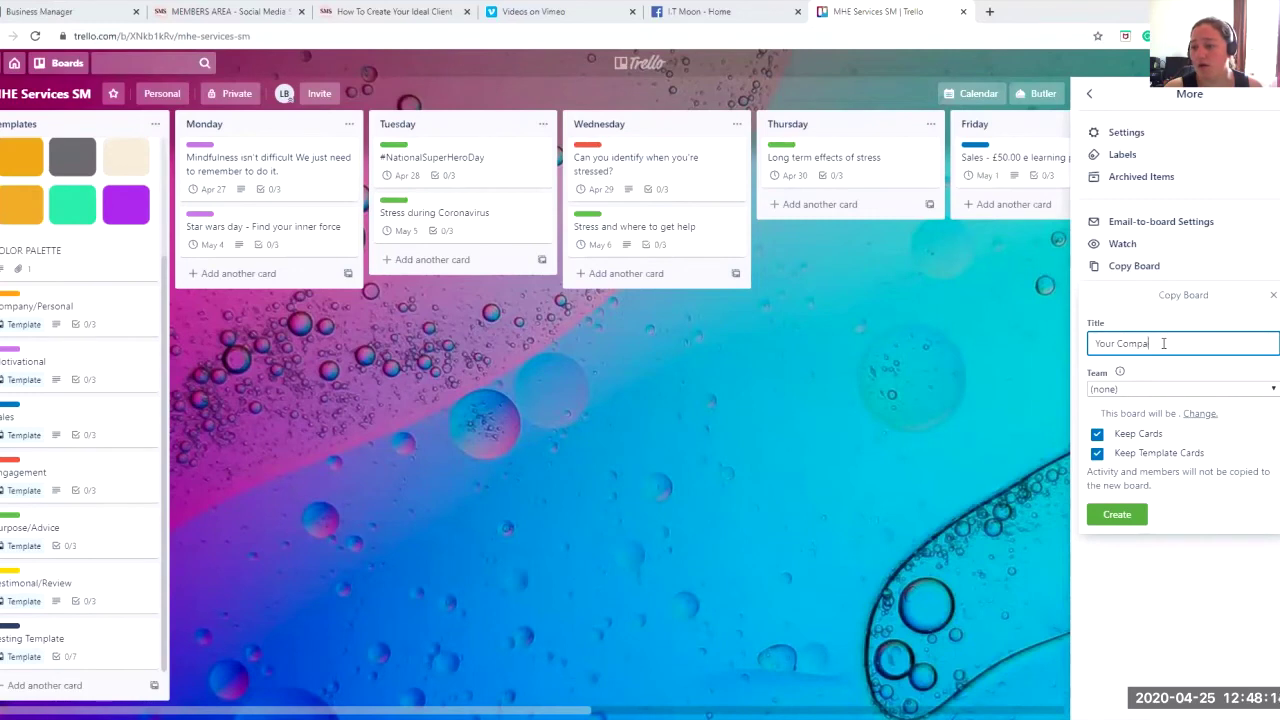
pyautogui.click(1140, 389)
pyautogui.click(1140, 390)
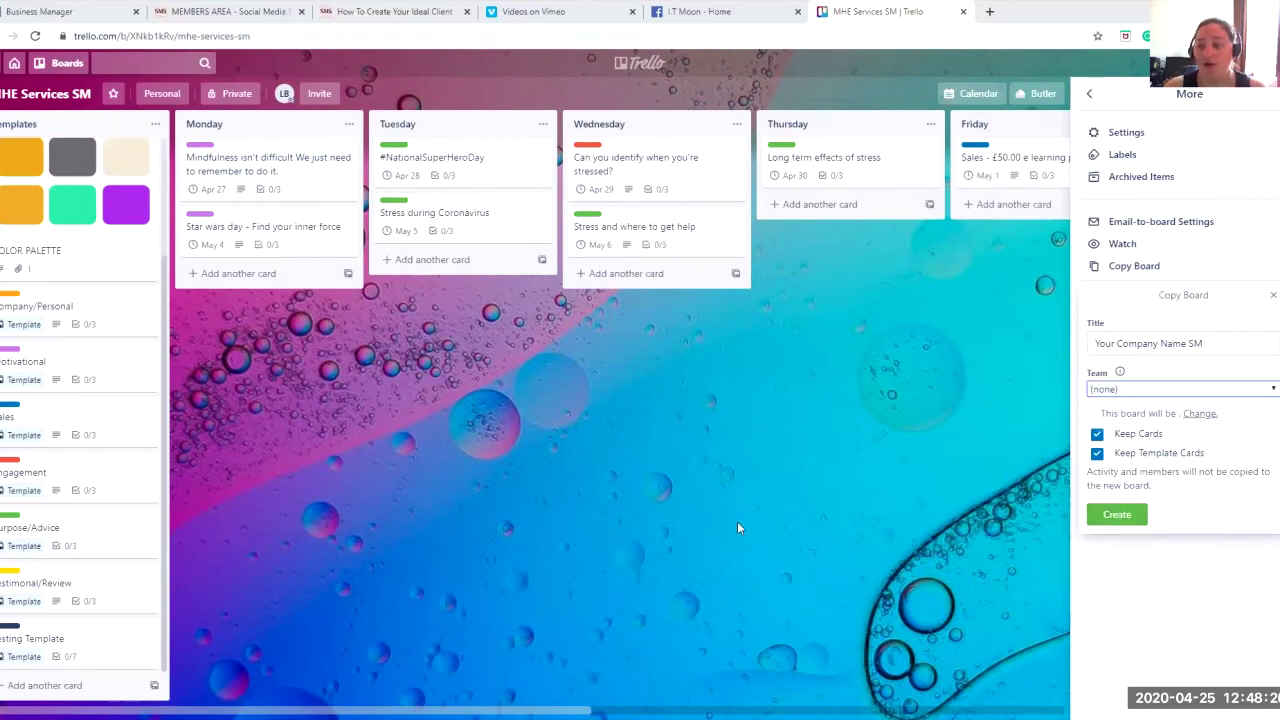
pyautogui.click(1124, 514)
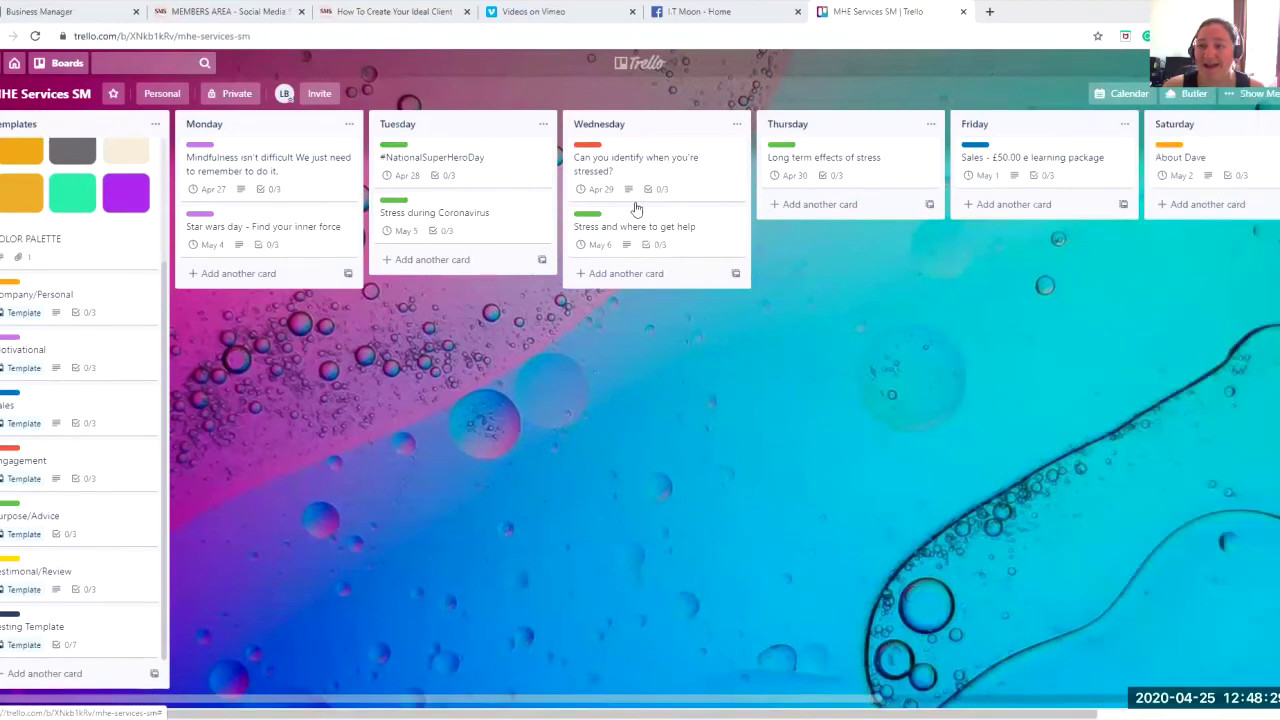